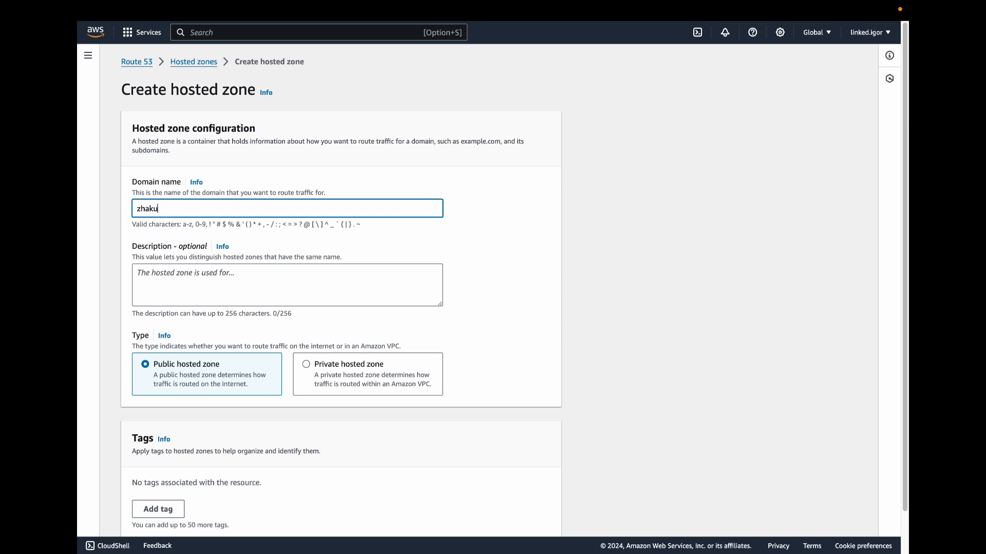
Step: Create a public hosted zone for the .ai domain and select its NS record to view the assigned name servers
{"action": "scroll", "coordinate": [220, 208], "scroll_direction": "down", "scroll_amount": 2}
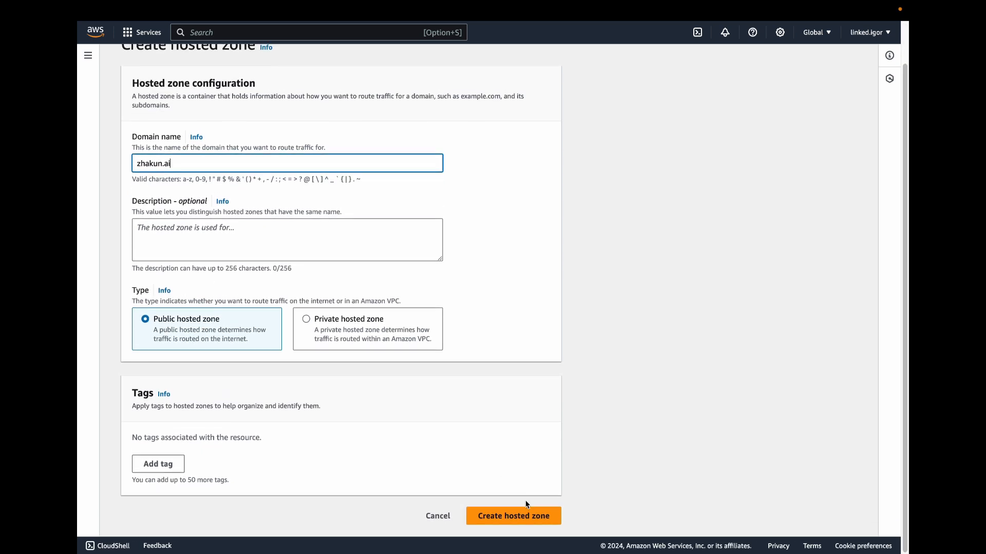
{"action": "left_click", "coordinate": [508, 515]}
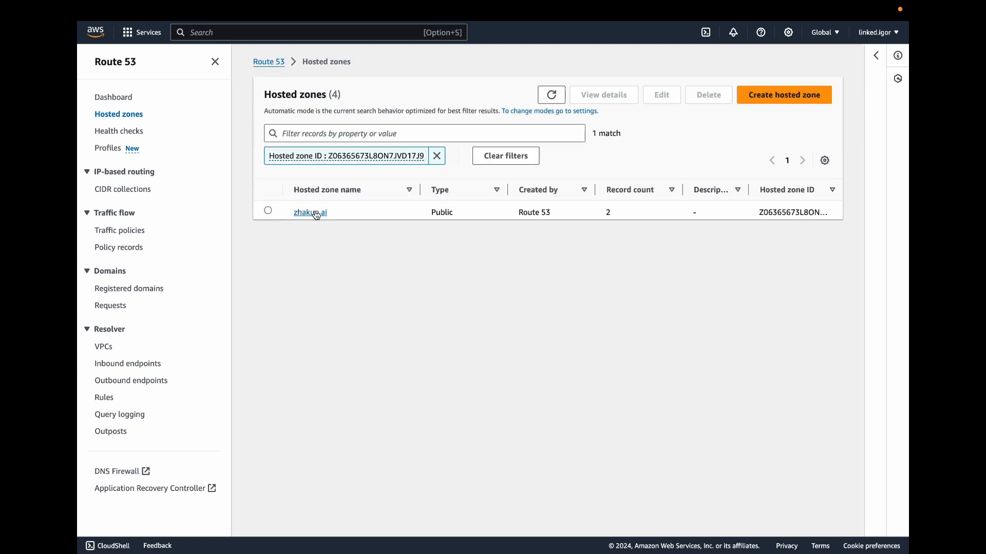
{"action": "left_click", "coordinate": [315, 212]}
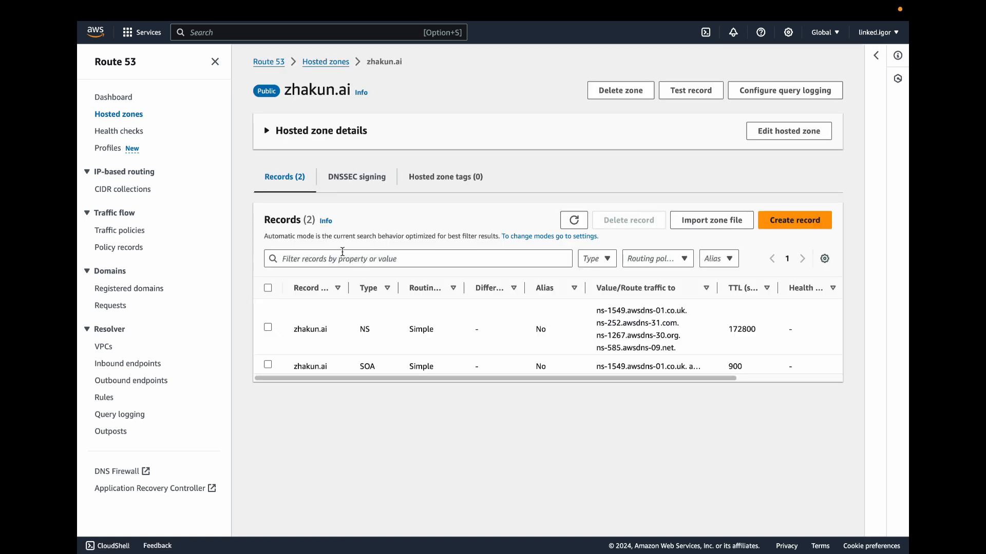
{"action": "left_click", "coordinate": [268, 329]}
{"action": "left_click_drag", "start_coordinate": [708, 189], "coordinate": [815, 240]}
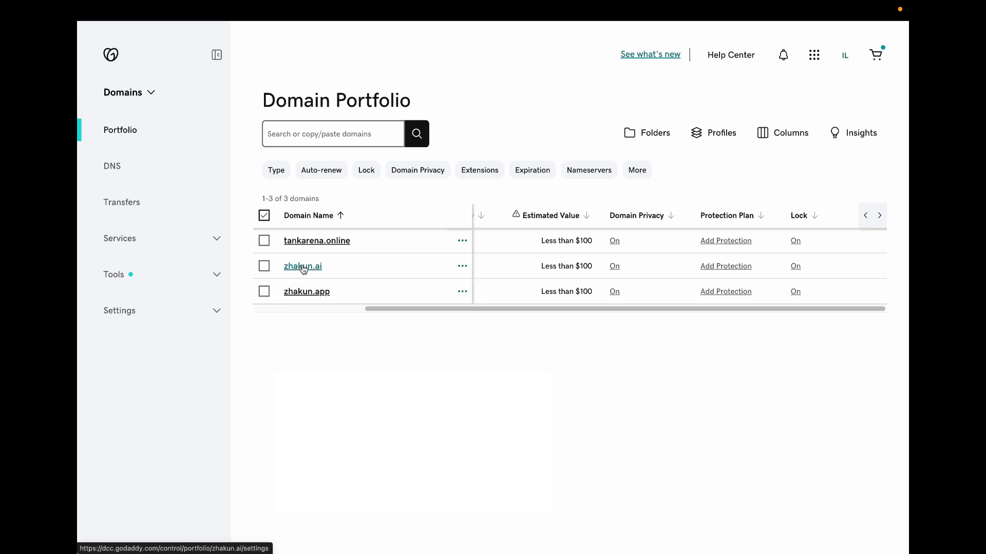
Step: Switch to GoDaddy and open the .ai domain's custom nameservers for editing
{"action": "left_click", "coordinate": [303, 267]}
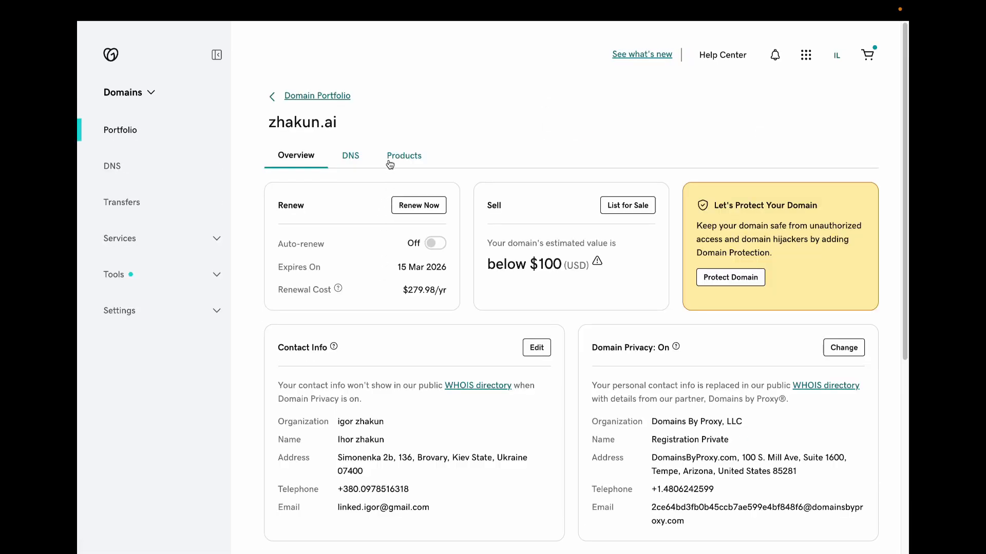
{"action": "left_click", "coordinate": [351, 157]}
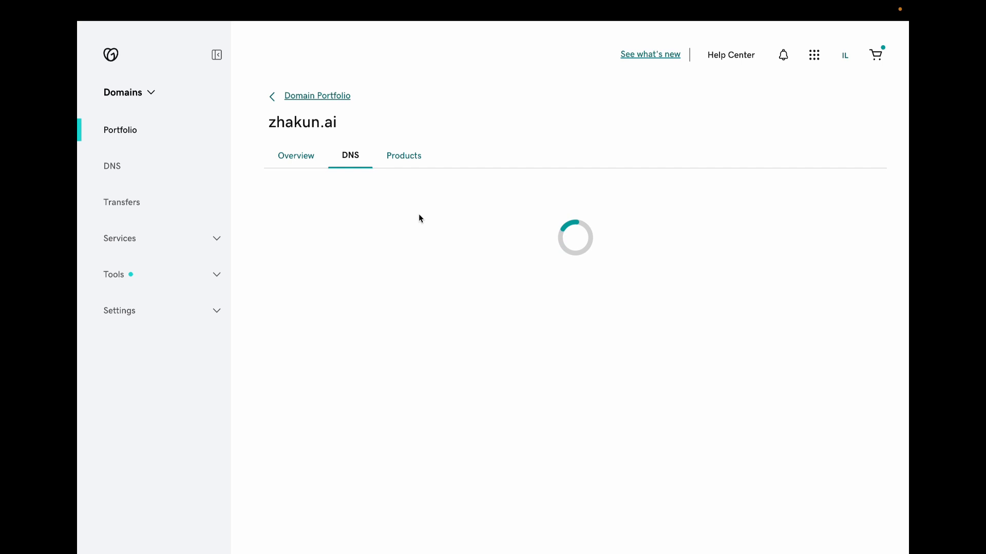
{"action": "left_click", "coordinate": [444, 200]}
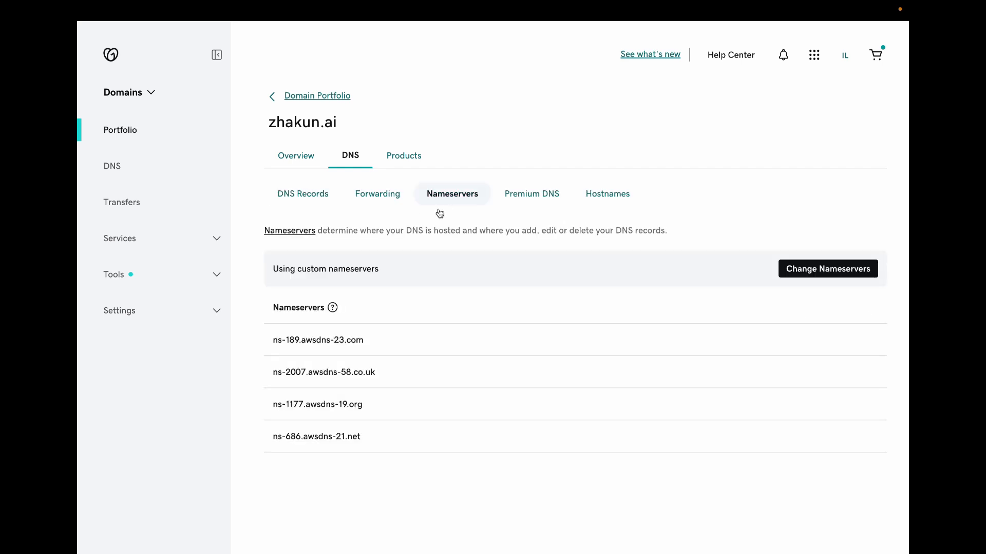
{"action": "left_click_drag", "start_coordinate": [271, 337], "coordinate": [420, 456]}
{"action": "left_click", "coordinate": [437, 449]}
{"action": "left_click", "coordinate": [791, 269]}
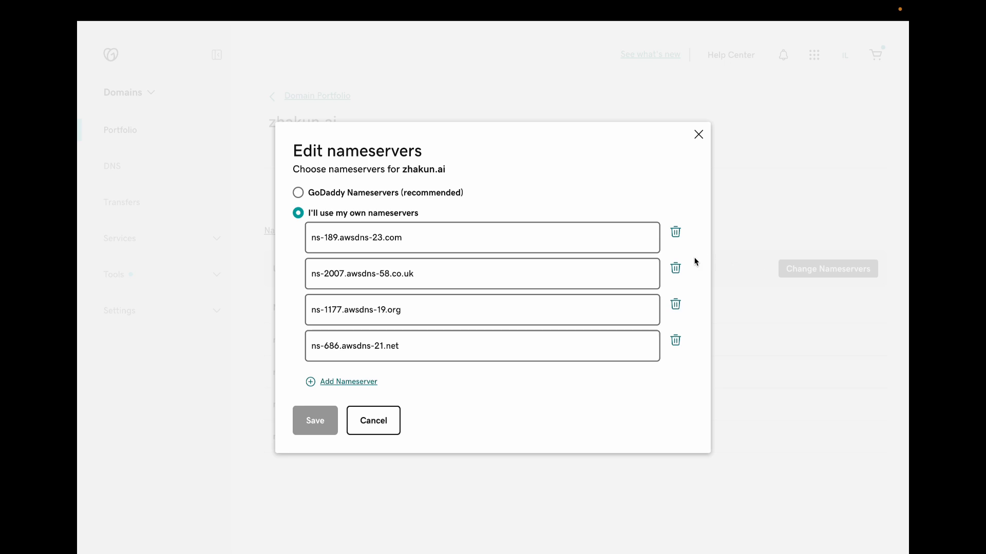
Step: Switch to the AWS console and open Certificate Manager by searching for "cert"
{"action": "mouse_move", "coordinate": [667, 14]}
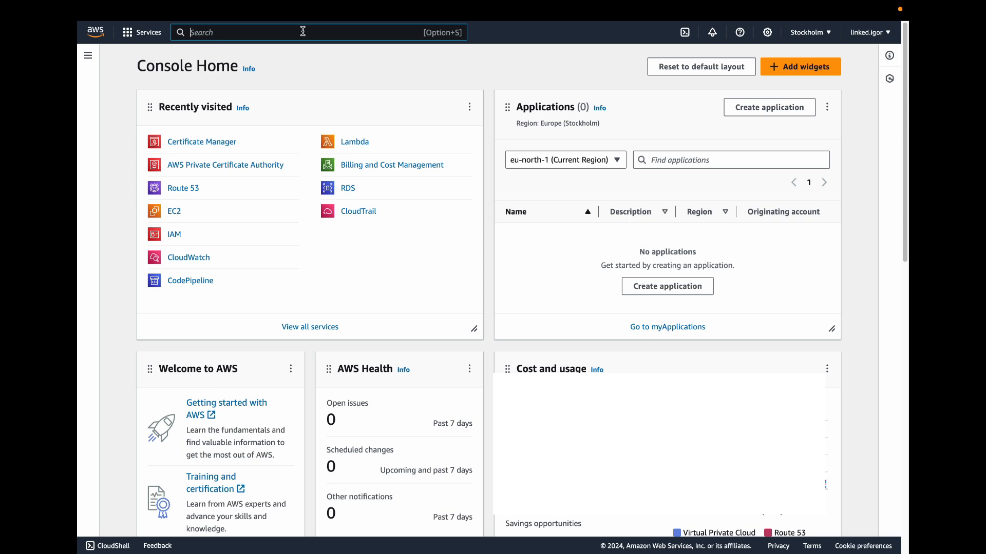
{"action": "type", "text": "cert"}
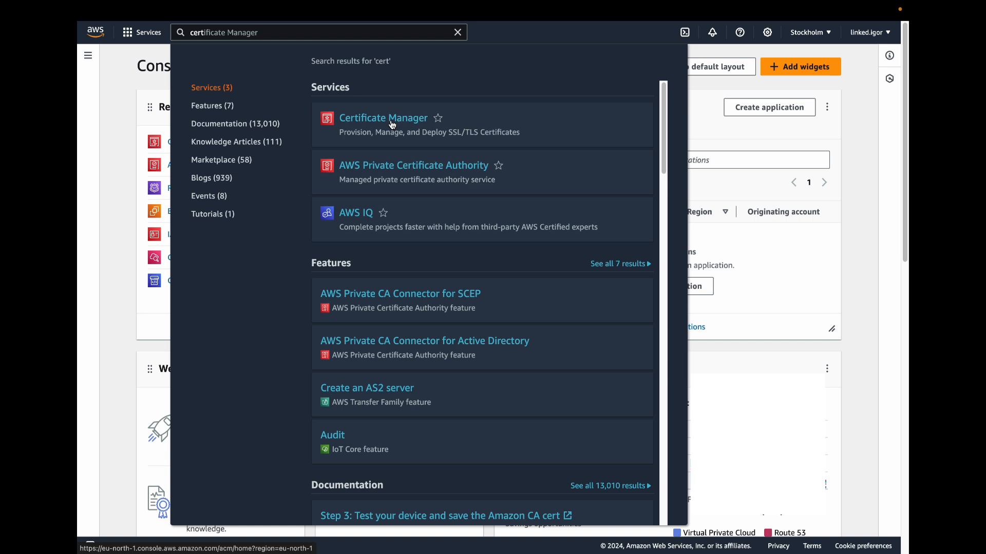
{"action": "left_click", "coordinate": [393, 123]}
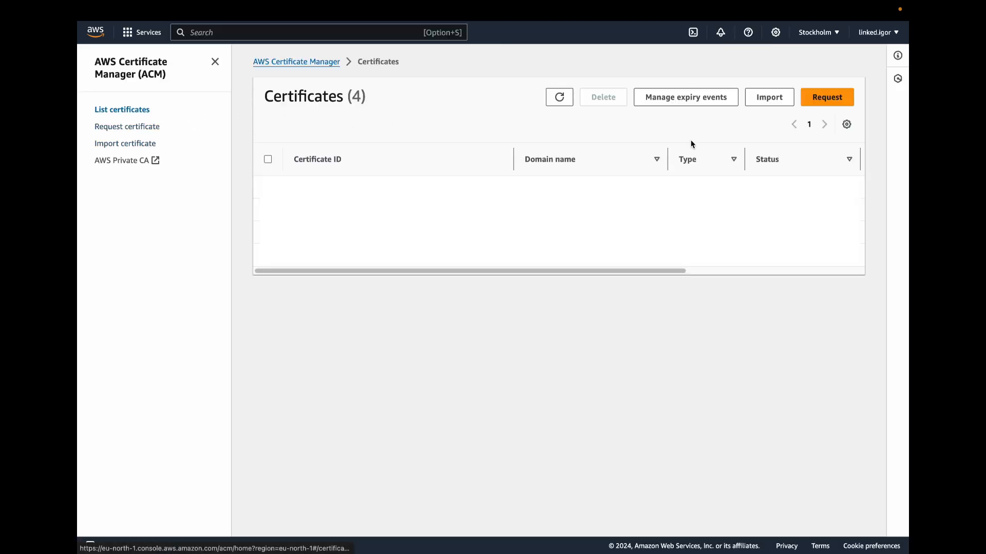
Step: Request a public certificate for example.com using DNS validation and the RSA 2048 key algorithm
{"action": "left_click", "coordinate": [827, 102]}
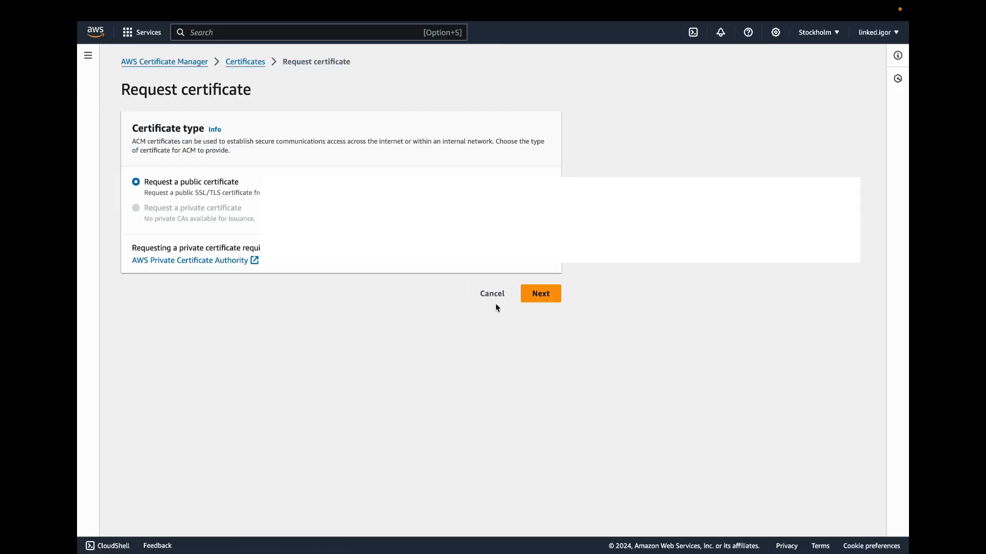
{"action": "left_click", "coordinate": [539, 295]}
{"action": "left_click", "coordinate": [175, 132]}
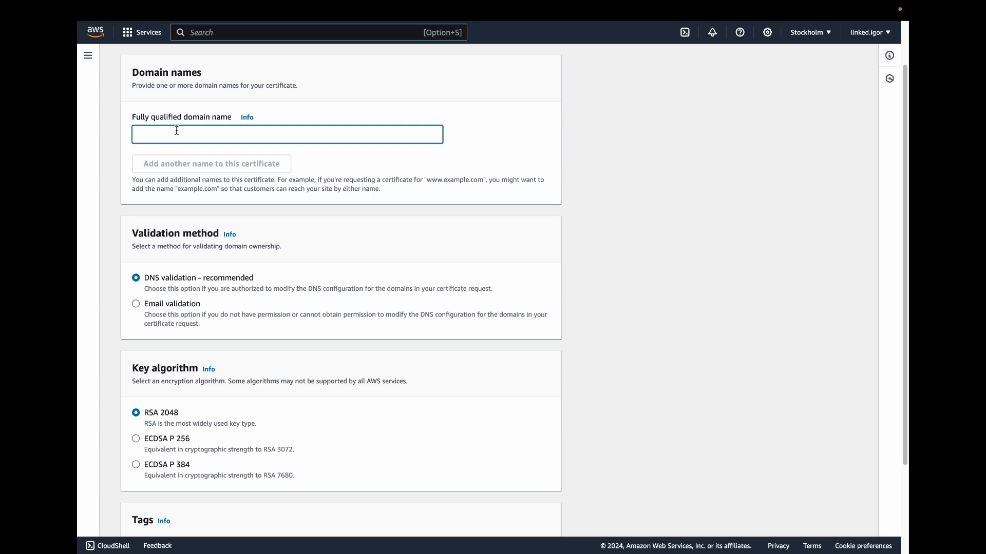
{"action": "type", "text": "example.com"}
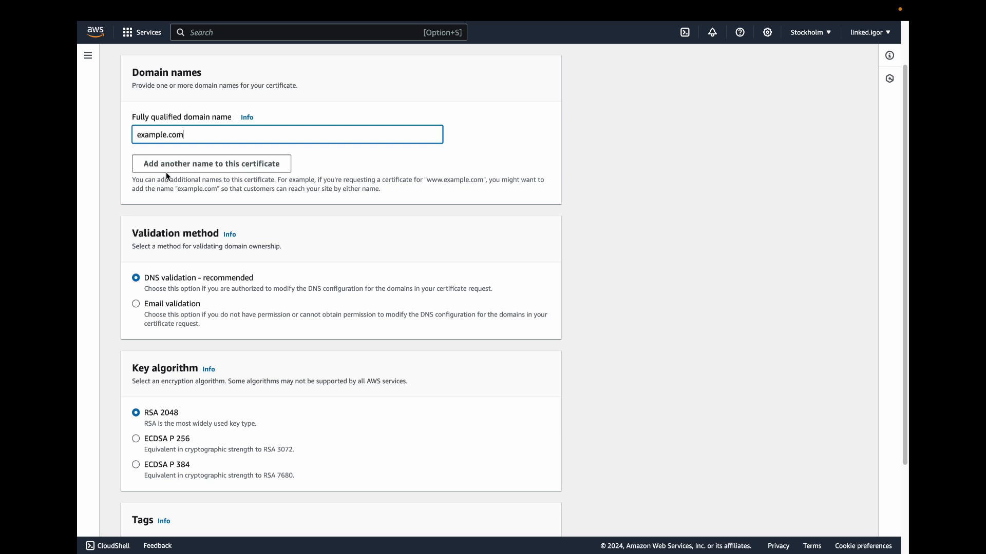
{"action": "scroll", "coordinate": [410, 296], "scroll_direction": "down", "scroll_amount": 5}
{"action": "left_click", "coordinate": [538, 518]}
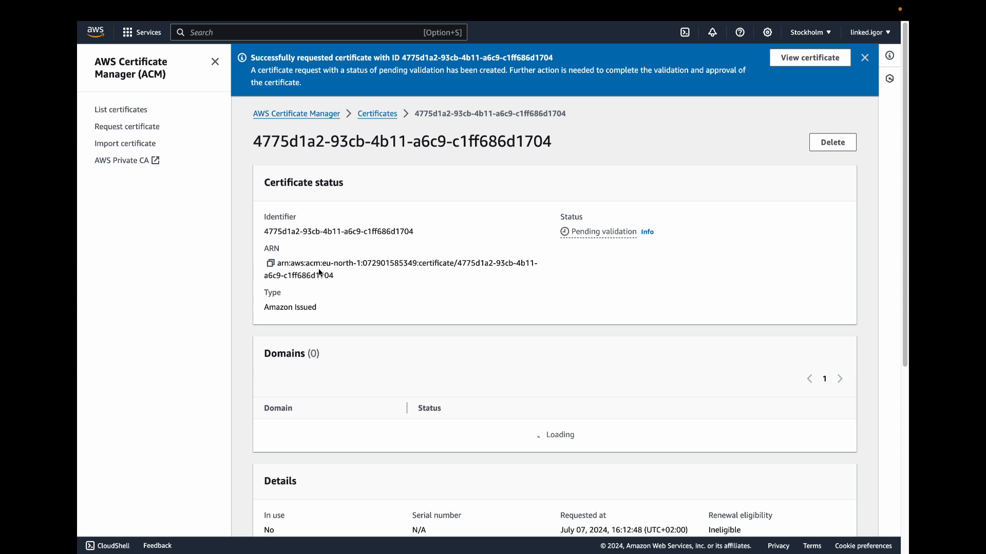
Step: Open Route 53 record creation from the certificate's domains section and clear the validation status and Route 53 filters
{"action": "scroll", "coordinate": [320, 272], "scroll_direction": "down", "scroll_amount": 5}
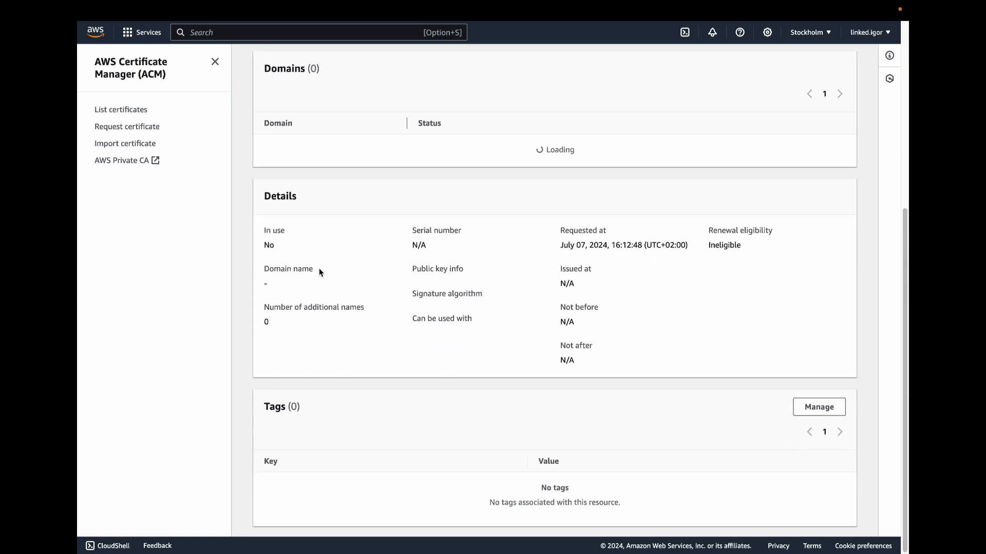
{"action": "scroll", "coordinate": [318, 272], "scroll_direction": "up", "scroll_amount": 5}
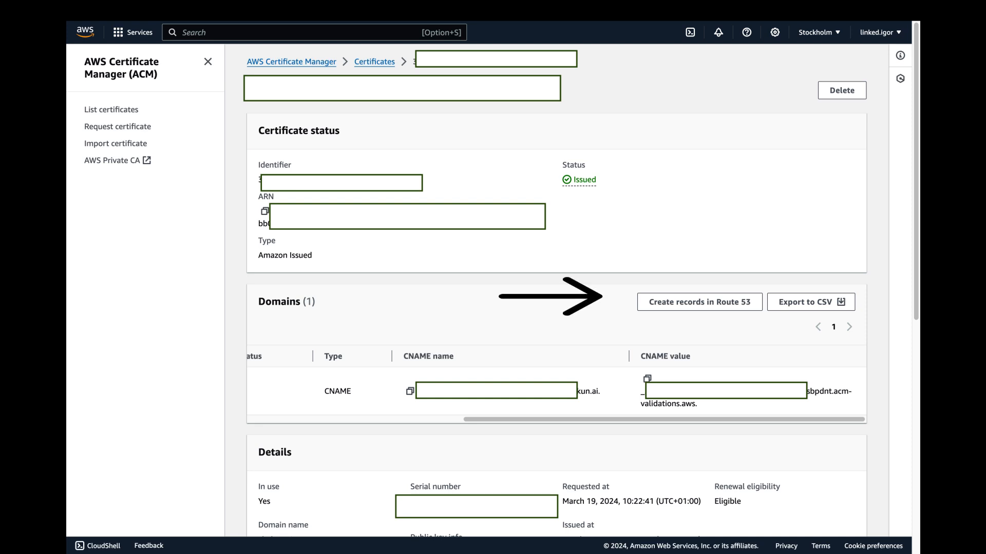
{"action": "left_click", "coordinate": [718, 301]}
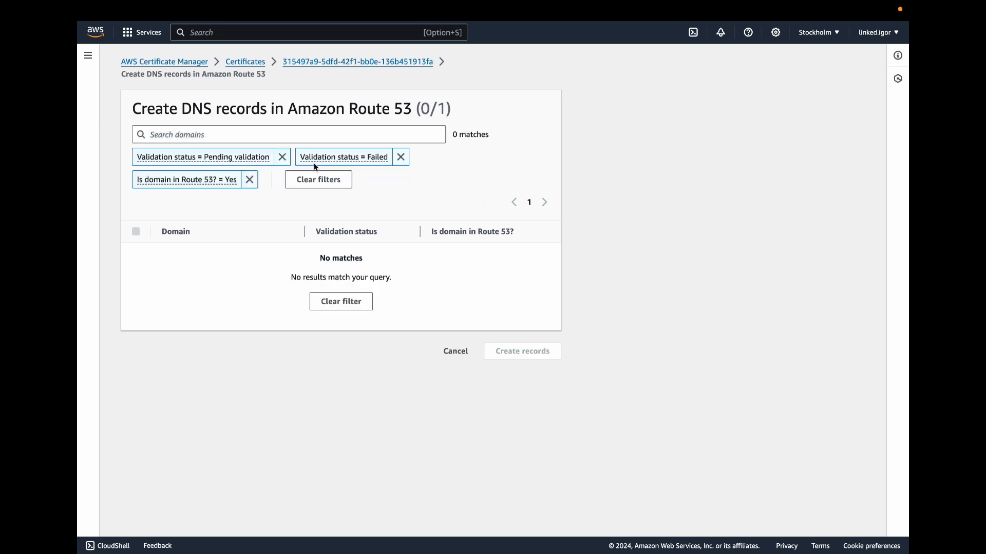
{"action": "left_click", "coordinate": [249, 179]}
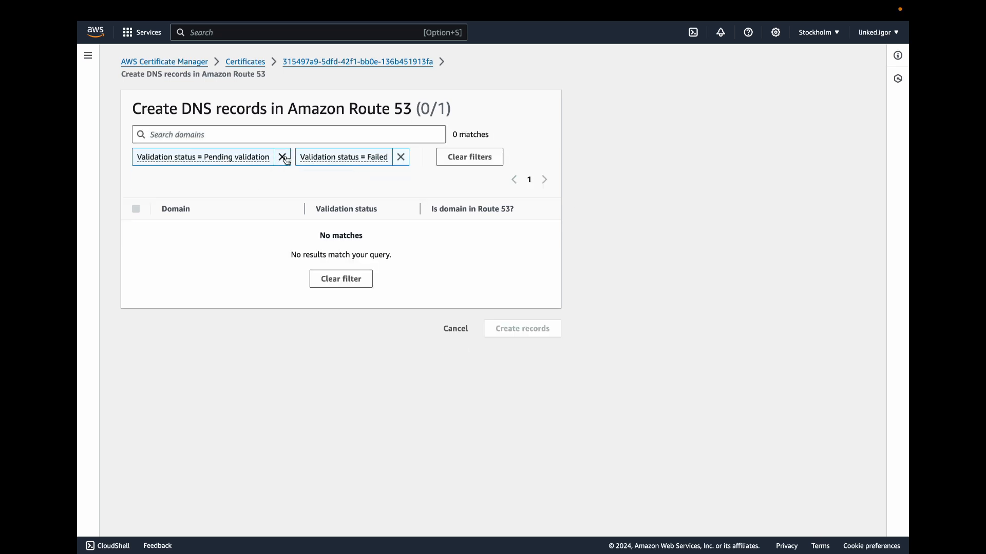
{"action": "left_click", "coordinate": [282, 156]}
{"action": "left_click", "coordinate": [285, 160]}
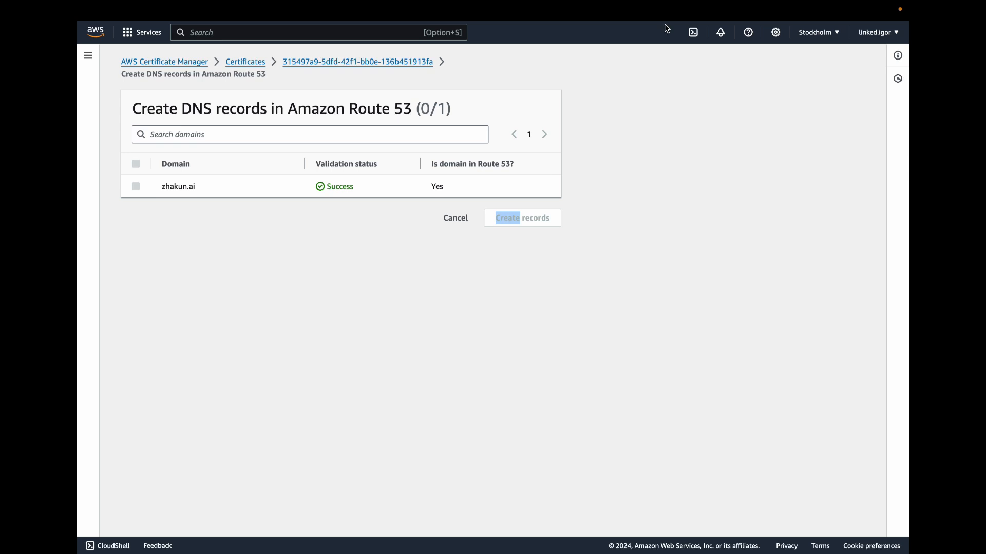
Step: Start a target group named example-group, keeping HTTP port 80, IPv4 and the health check path "/"
{"action": "mouse_move", "coordinate": [647, 12]}
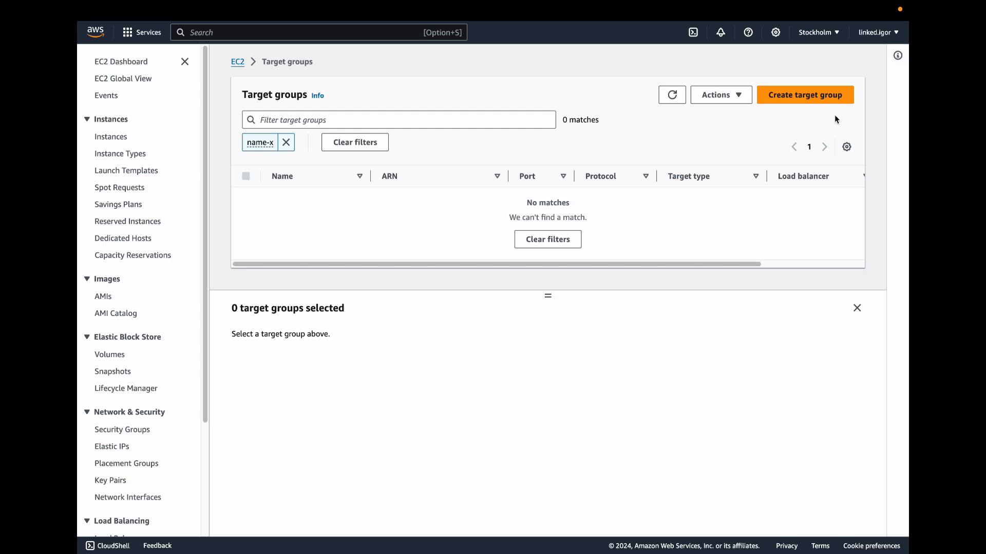
{"action": "left_click", "coordinate": [806, 100]}
{"action": "scroll", "coordinate": [405, 243], "scroll_direction": "down", "scroll_amount": 5}
{"action": "left_click", "coordinate": [360, 238]}
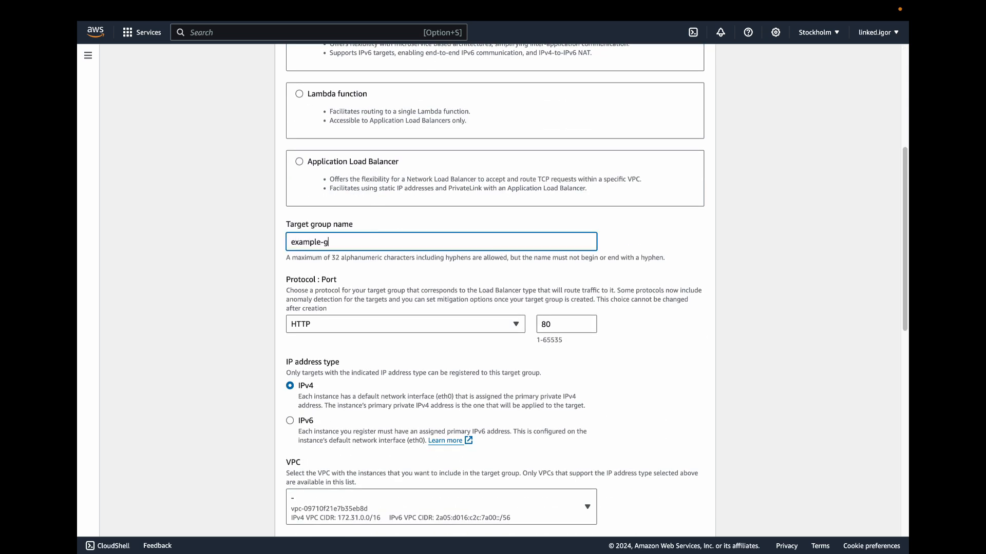
{"action": "type", "text": "example-group"}
{"action": "scroll", "coordinate": [420, 262], "scroll_direction": "down", "scroll_amount": 10}
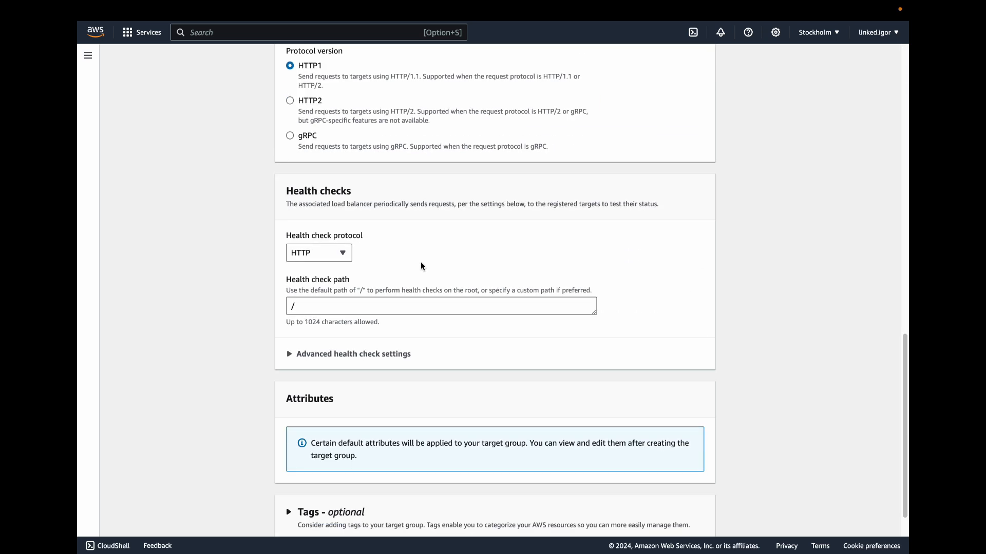
{"action": "left_click", "coordinate": [694, 511]}
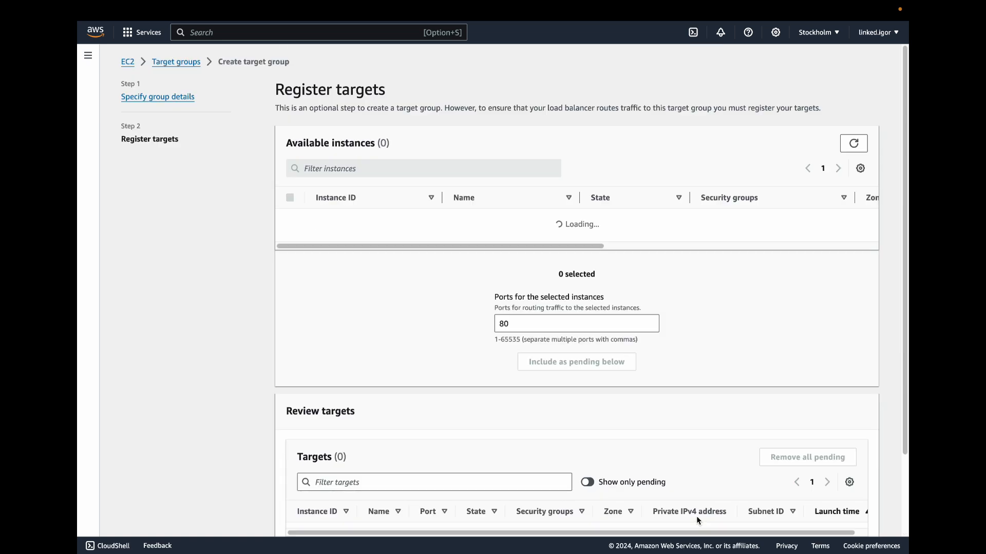
Step: Add the ai.mentor.server instance on port 80 as a pending target and create the target group
{"action": "left_click", "coordinate": [290, 220]}
{"action": "left_click", "coordinate": [560, 352]}
{"action": "scroll", "coordinate": [559, 350], "scroll_direction": "down", "scroll_amount": 1}
{"action": "scroll", "coordinate": [559, 354], "scroll_direction": "down", "scroll_amount": 1}
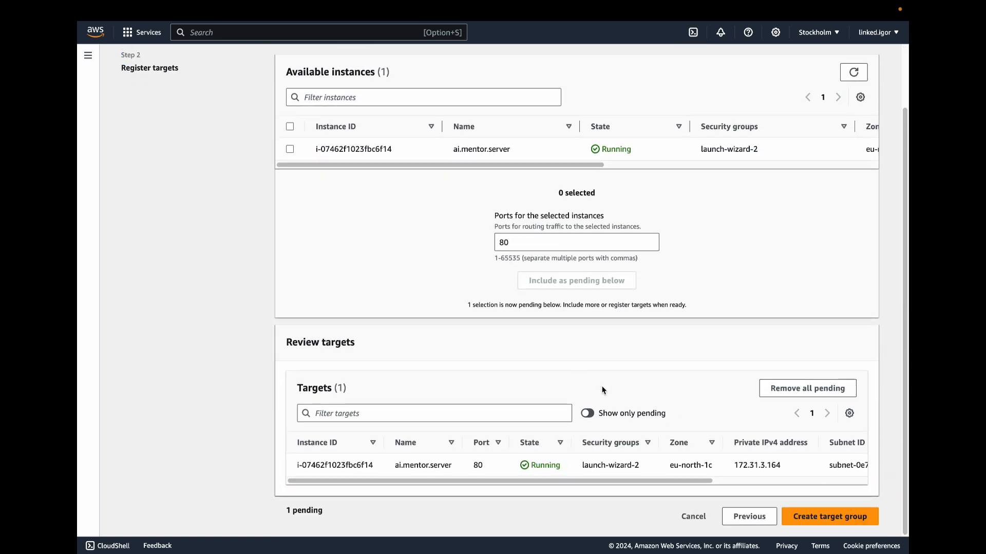
{"action": "left_click", "coordinate": [827, 516]}
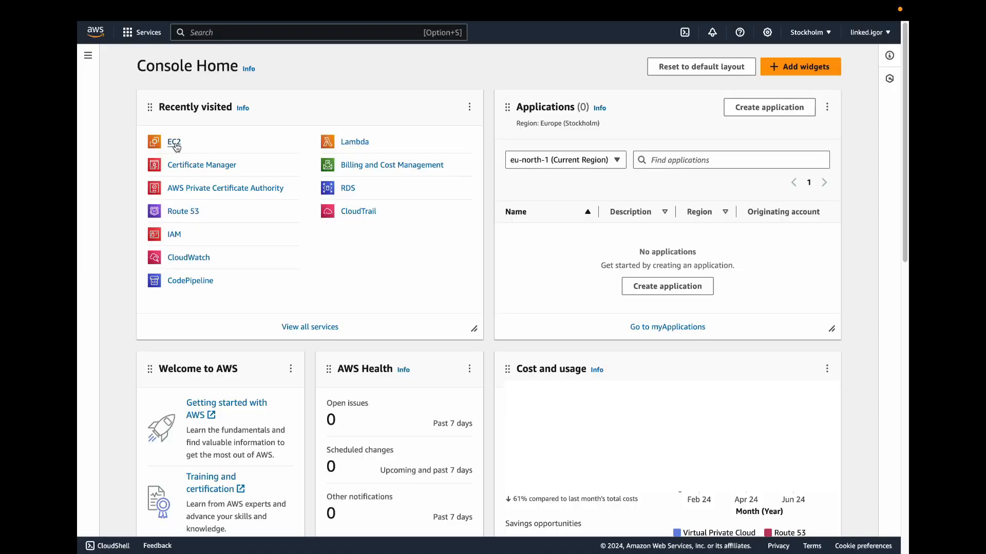
Step: Open the load balancers list in EC2
{"action": "left_click", "coordinate": [175, 145]}
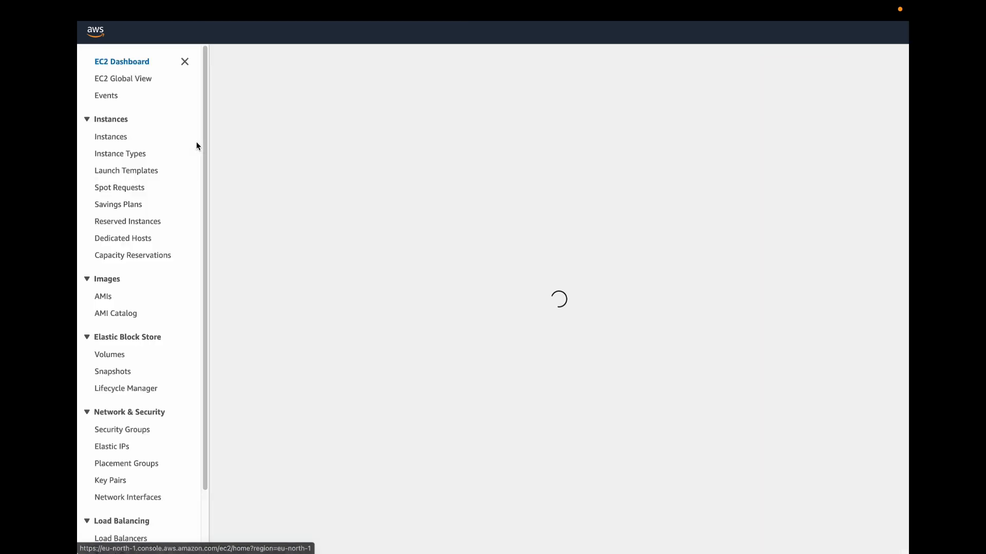
{"action": "scroll", "coordinate": [92, 420], "scroll_direction": "down", "scroll_amount": 3}
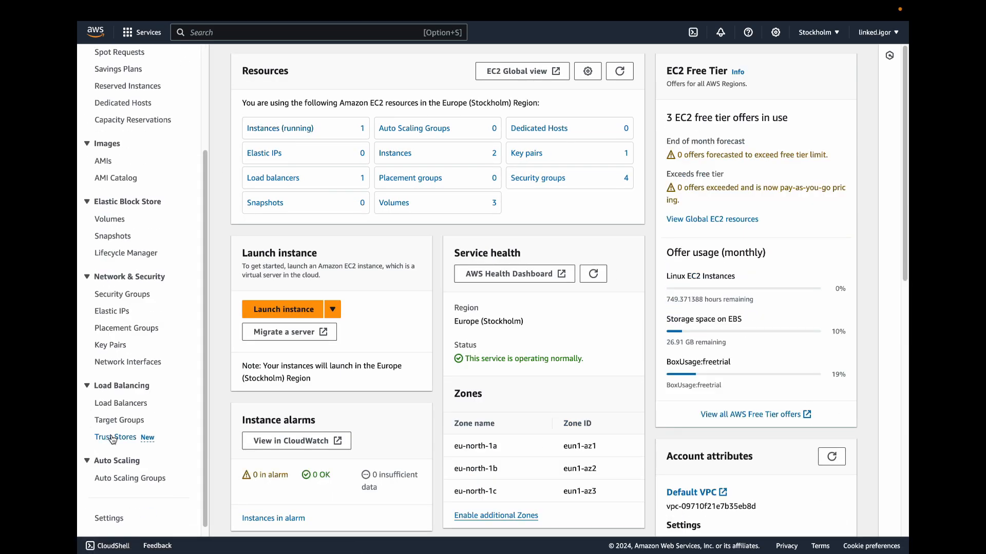
{"action": "left_click", "coordinate": [126, 404]}
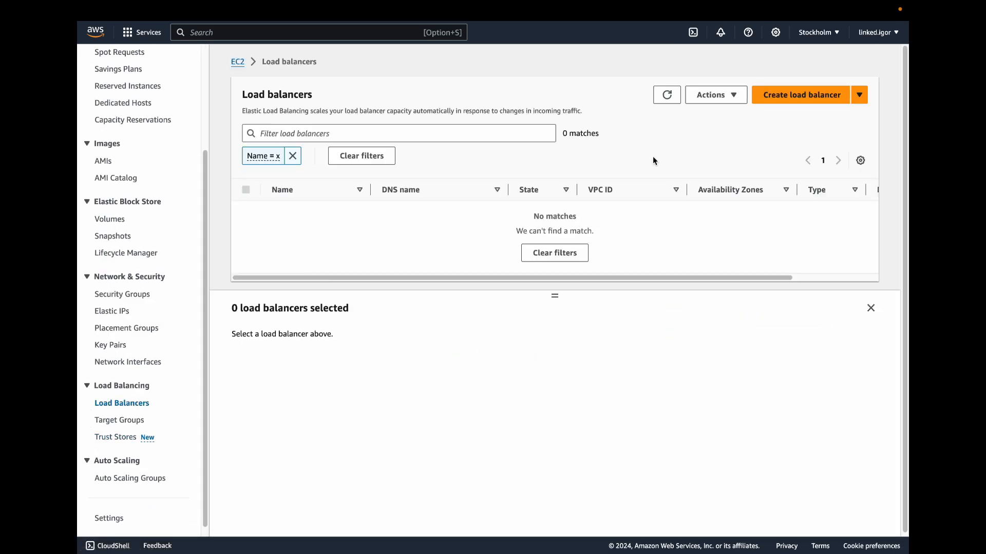
Step: Start an Application Load Balancer named example-lb, keeping the internet-facing scheme and IPv4 addressing
{"action": "left_click", "coordinate": [800, 97]}
{"action": "scroll", "coordinate": [193, 268], "scroll_direction": "down", "scroll_amount": 3}
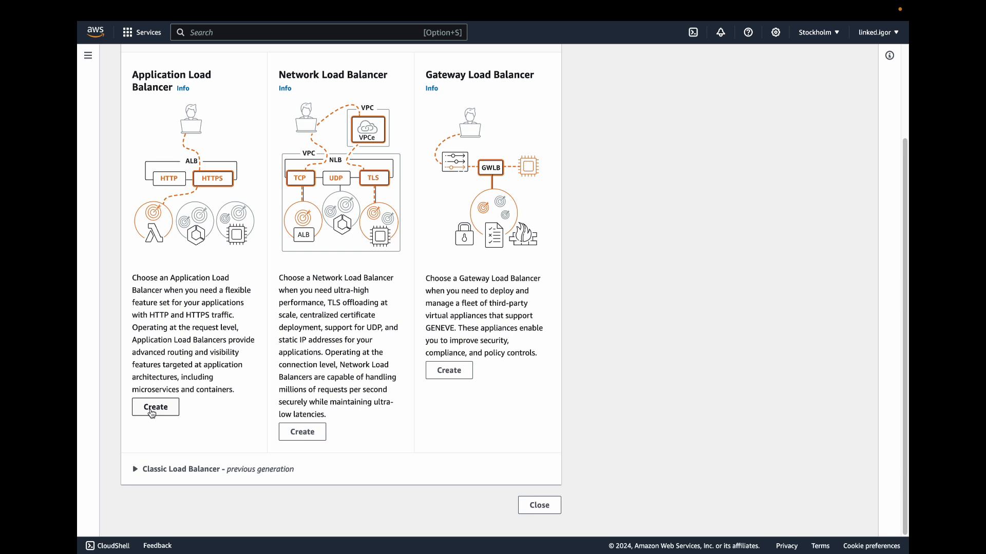
{"action": "left_click", "coordinate": [155, 468]}
{"action": "left_click", "coordinate": [231, 277]}
{"action": "type", "text": "example-lb"}
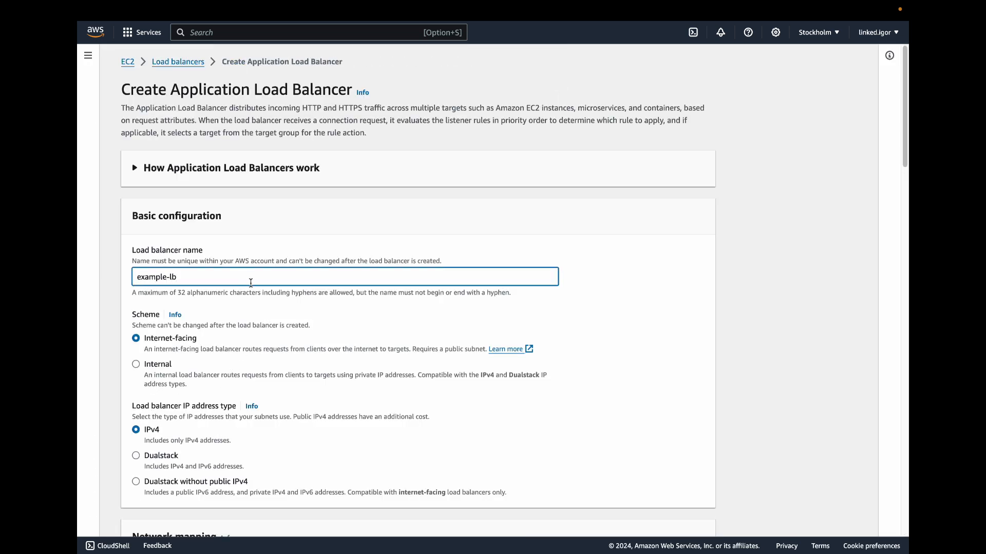
Step: Map the load balancer to eu-north-1a and eu-north-1b, then review the listener, integration and summary settings
{"action": "scroll", "coordinate": [251, 283], "scroll_direction": "down", "scroll_amount": 8}
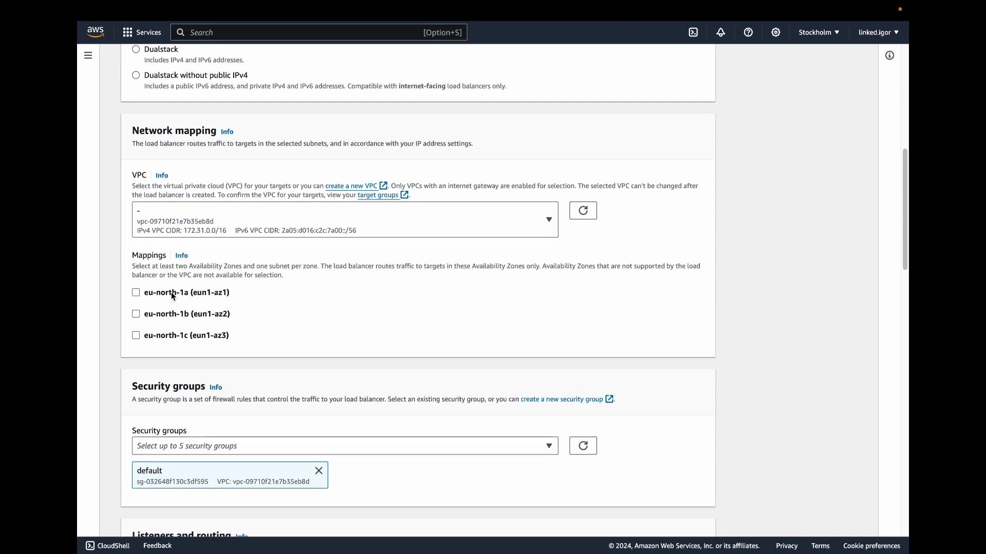
{"action": "left_click", "coordinate": [172, 293]}
{"action": "left_click", "coordinate": [148, 382]}
{"action": "scroll", "coordinate": [139, 296], "scroll_direction": "down", "scroll_amount": 5}
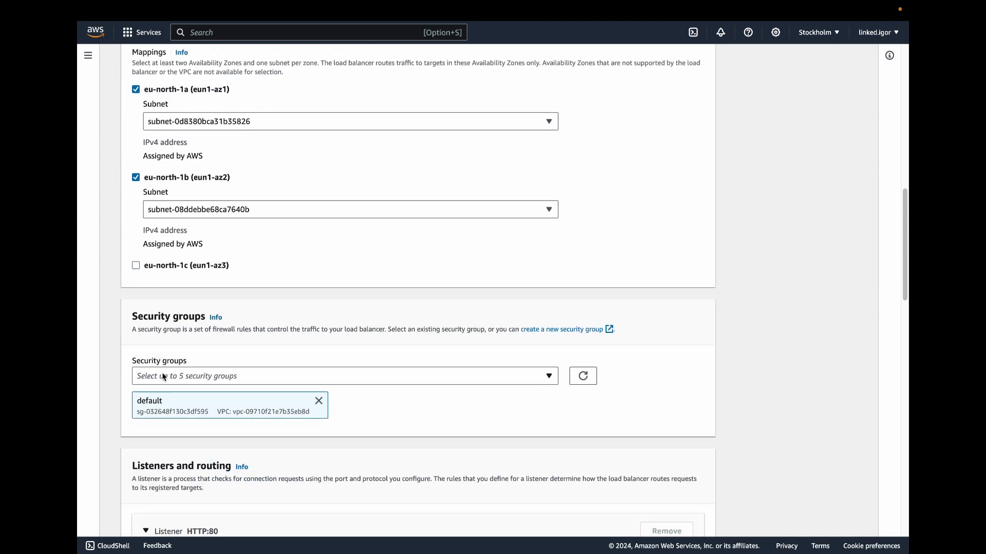
{"action": "scroll", "coordinate": [150, 289], "scroll_direction": "down", "scroll_amount": 5}
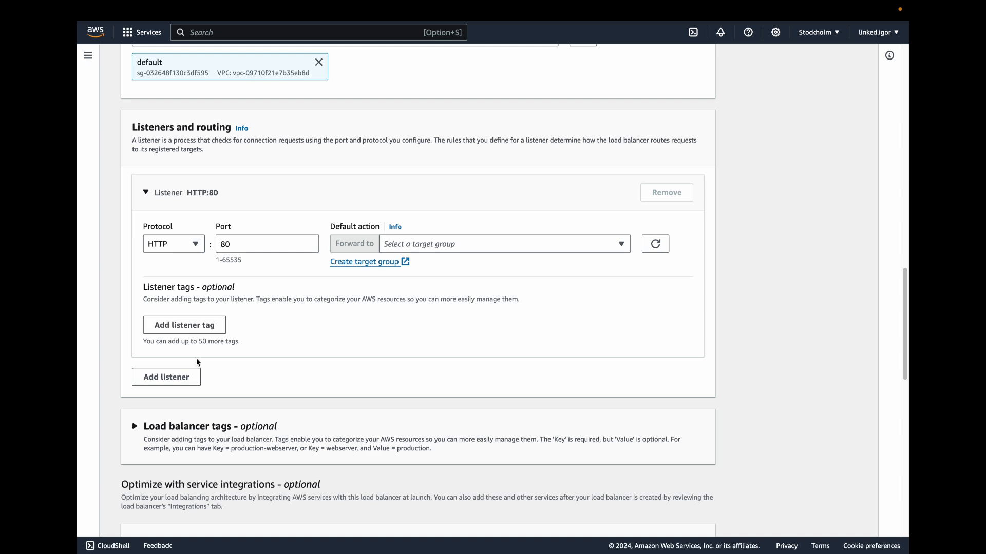
{"action": "scroll", "coordinate": [217, 377], "scroll_direction": "down", "scroll_amount": 6}
{"action": "scroll", "coordinate": [557, 465], "scroll_direction": "down", "scroll_amount": 5}
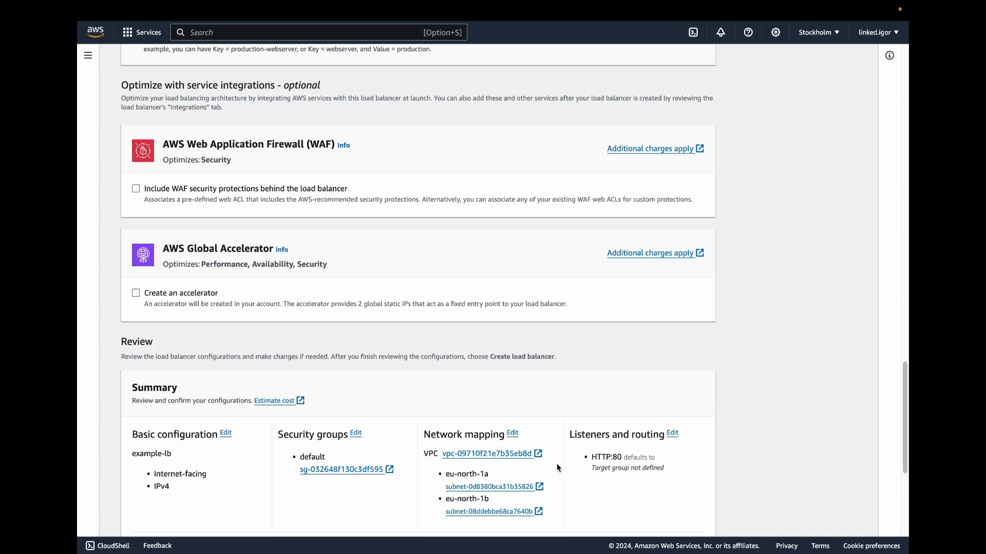
Step: Forward the HTTP:80 listener to example-group and create the load balancer
{"action": "scroll", "coordinate": [559, 468], "scroll_direction": "down", "scroll_amount": 1}
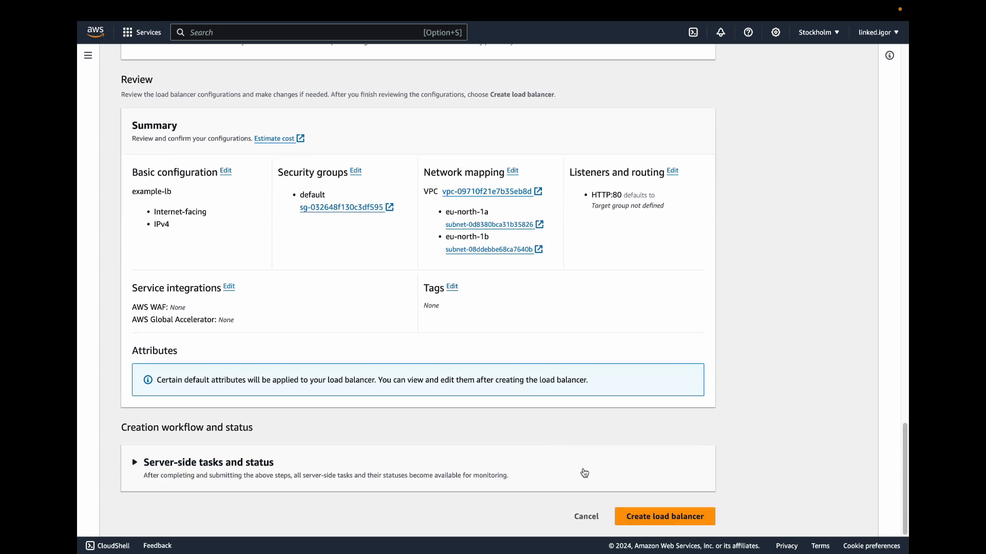
{"action": "left_click", "coordinate": [645, 525]}
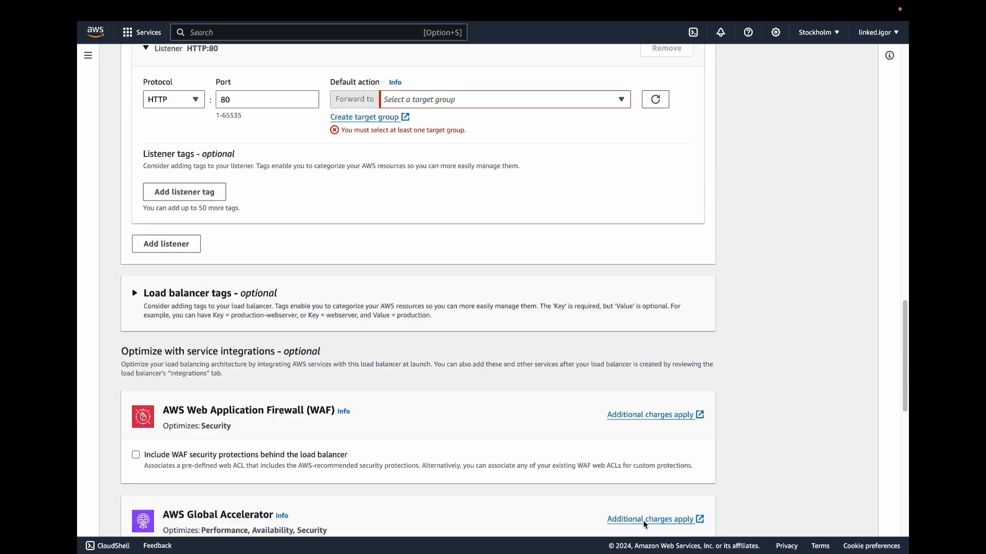
{"action": "left_click", "coordinate": [422, 291]}
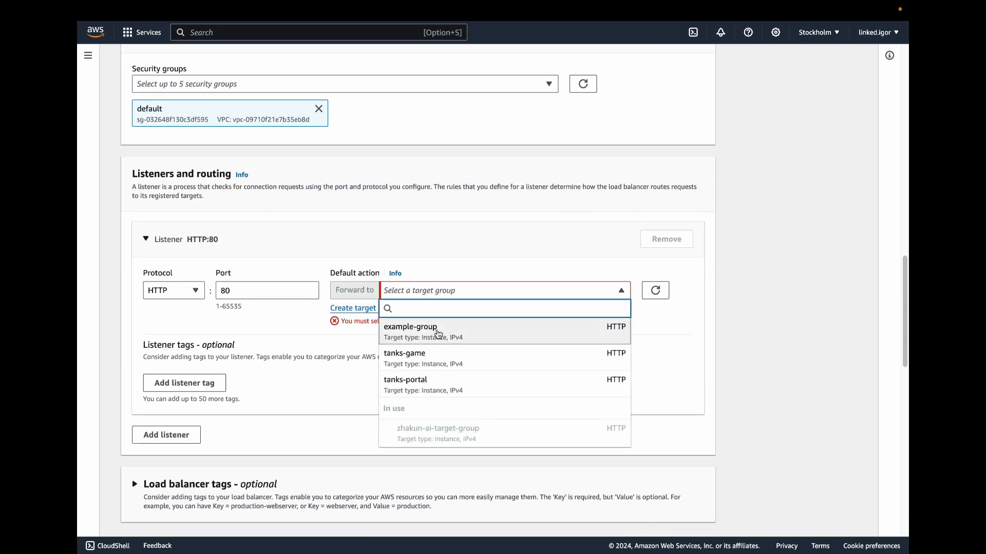
{"action": "left_click", "coordinate": [435, 331]}
{"action": "scroll", "coordinate": [502, 362], "scroll_direction": "down", "scroll_amount": 10}
{"action": "left_click", "coordinate": [627, 514]}
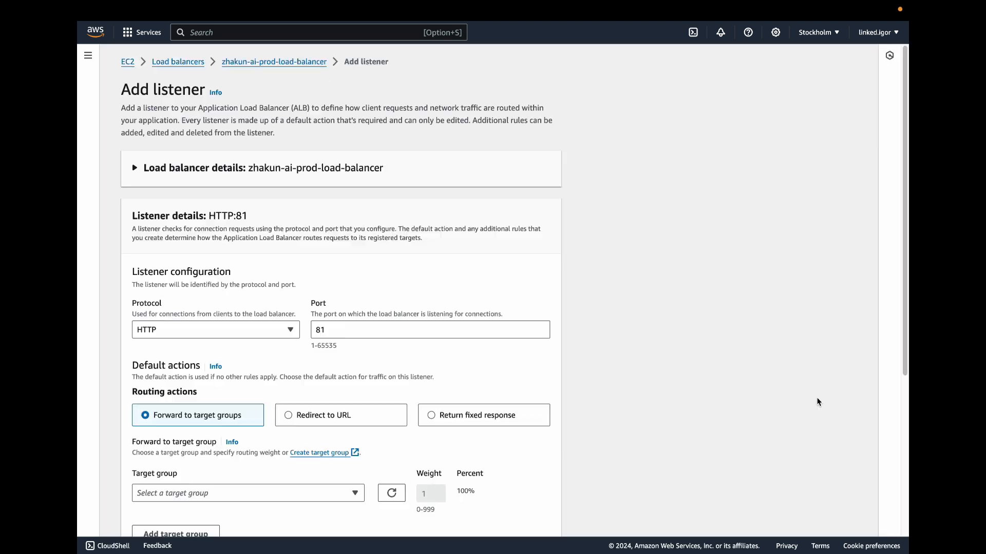
Step: Set the new listener on zhakun-ai-prod-load-balancer to protocol HTTPS and port 443
{"action": "left_click", "coordinate": [275, 333]}
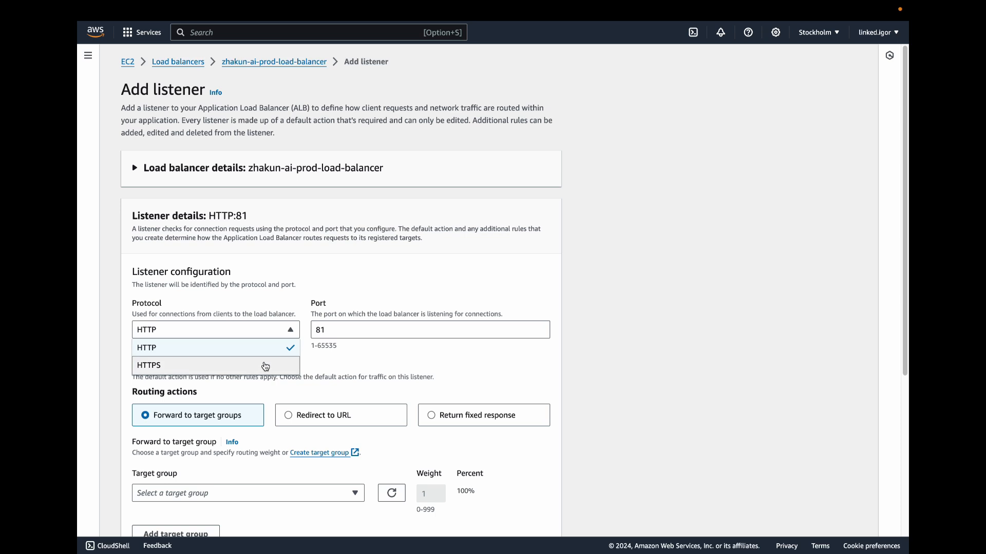
{"action": "left_click", "coordinate": [264, 365]}
{"action": "key", "text": "Tab"}
{"action": "type", "text": "443"}
{"action": "left_click", "coordinate": [300, 354]}
Step: Forward the HTTPS listener's default action to zhakun-ai-target-group
{"action": "scroll", "coordinate": [300, 353], "scroll_direction": "down", "scroll_amount": 3}
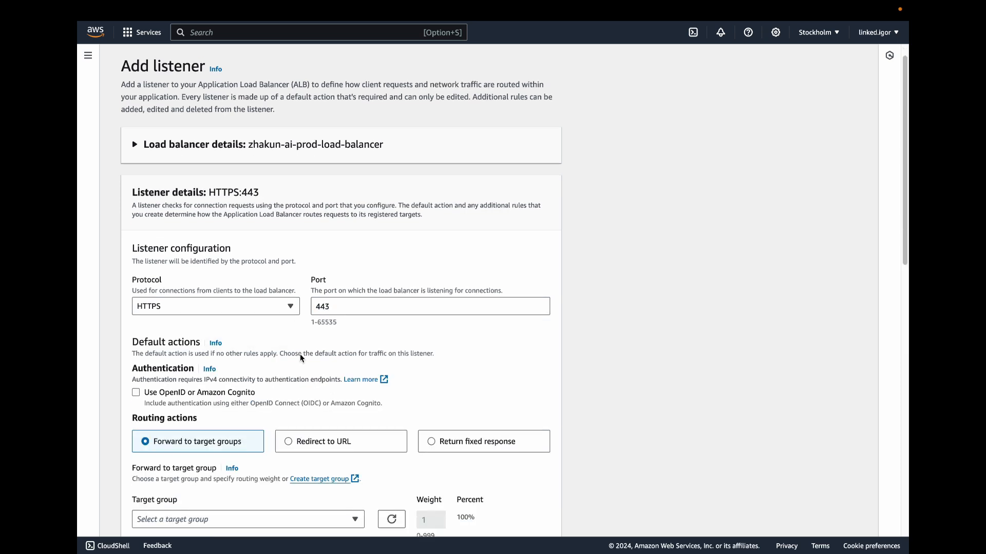
{"action": "left_click", "coordinate": [252, 406]}
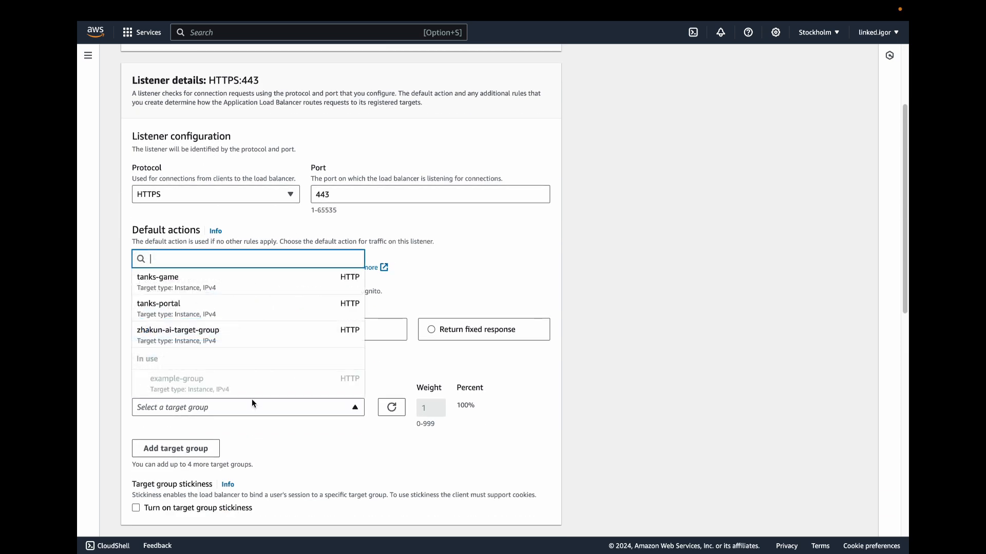
{"action": "left_click", "coordinate": [234, 335]}
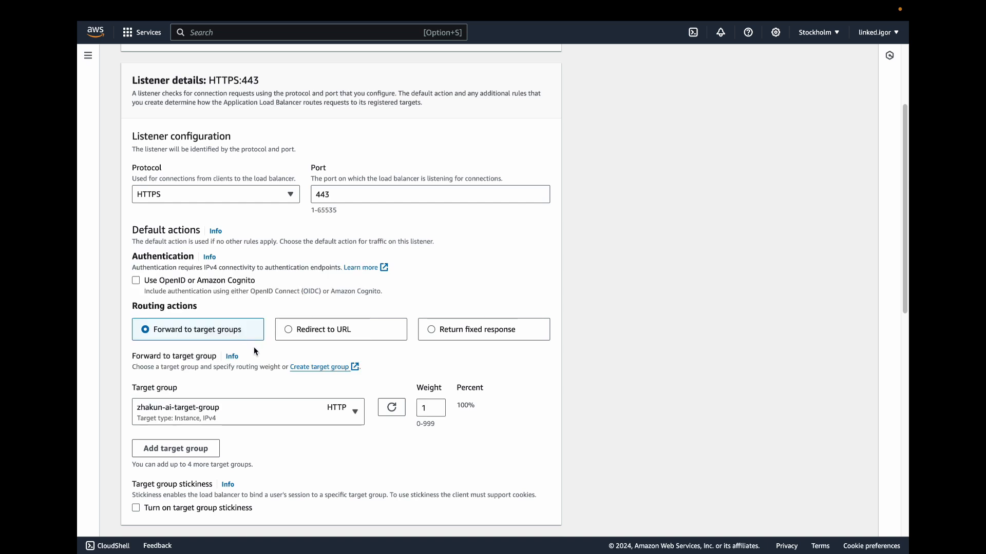
Step: Assign the zhakun.ai certificate from ACM as the listener's default SSL/TLS certificate and add the listener
{"action": "scroll", "coordinate": [254, 348], "scroll_direction": "down", "scroll_amount": 4}
{"action": "scroll", "coordinate": [253, 360], "scroll_direction": "down", "scroll_amount": 4}
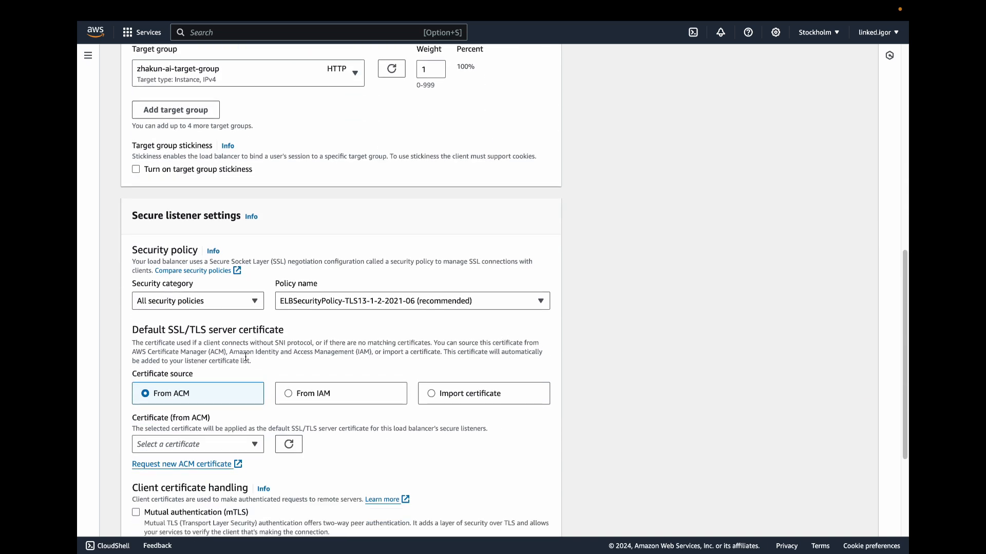
{"action": "left_click", "coordinate": [252, 313]}
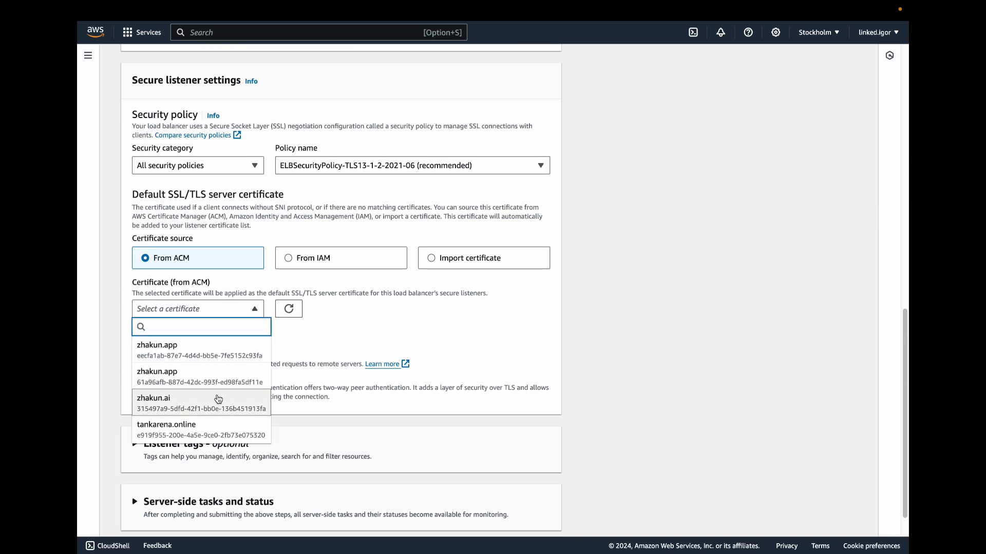
{"action": "left_click", "coordinate": [221, 402]}
{"action": "scroll", "coordinate": [247, 374], "scroll_direction": "down", "scroll_amount": 1}
{"action": "left_click", "coordinate": [540, 514]}
Step: Edit the HTTP:80 listener's default rule and choose Redirect to URL as its routing action
{"action": "left_click", "coordinate": [286, 499]}
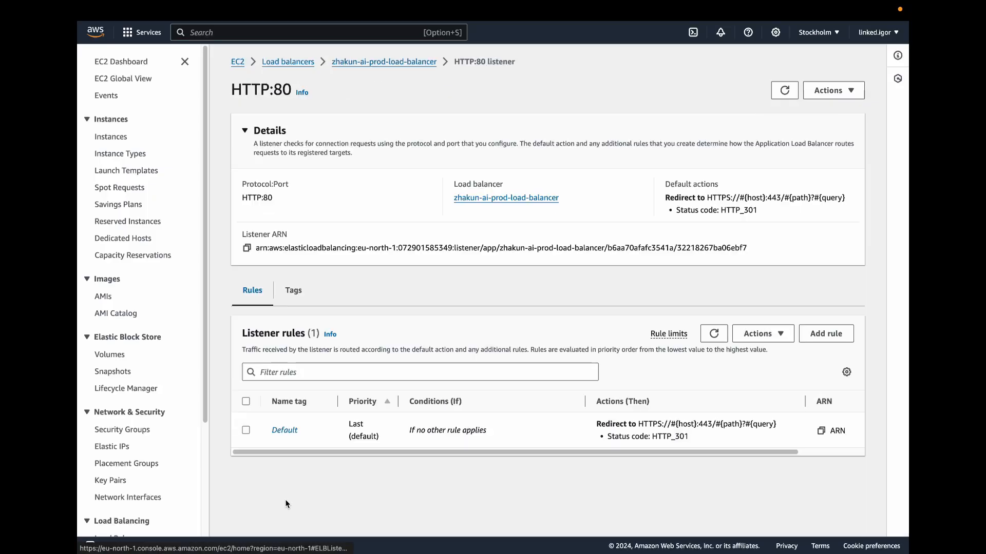
{"action": "left_click", "coordinate": [289, 434]}
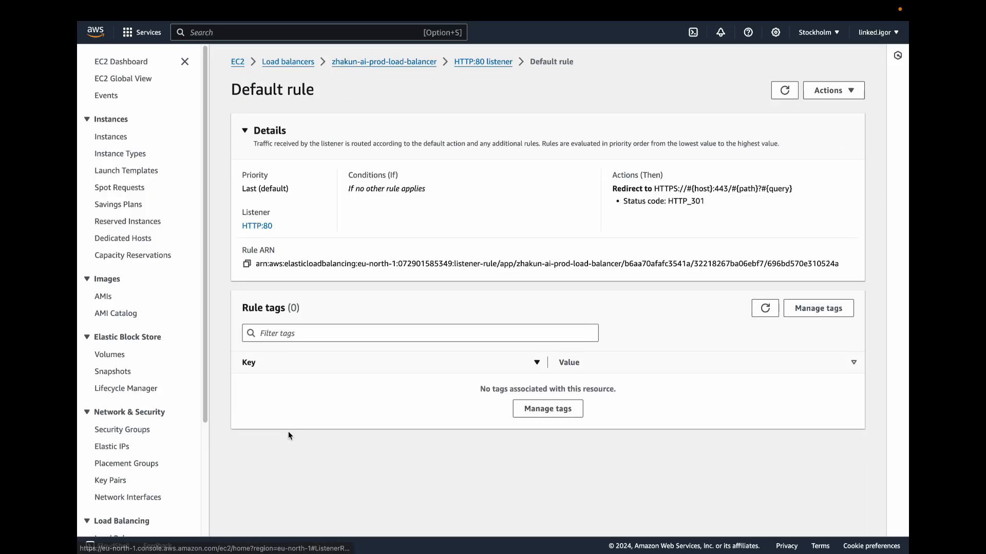
{"action": "left_click", "coordinate": [830, 99]}
{"action": "left_click", "coordinate": [820, 107]}
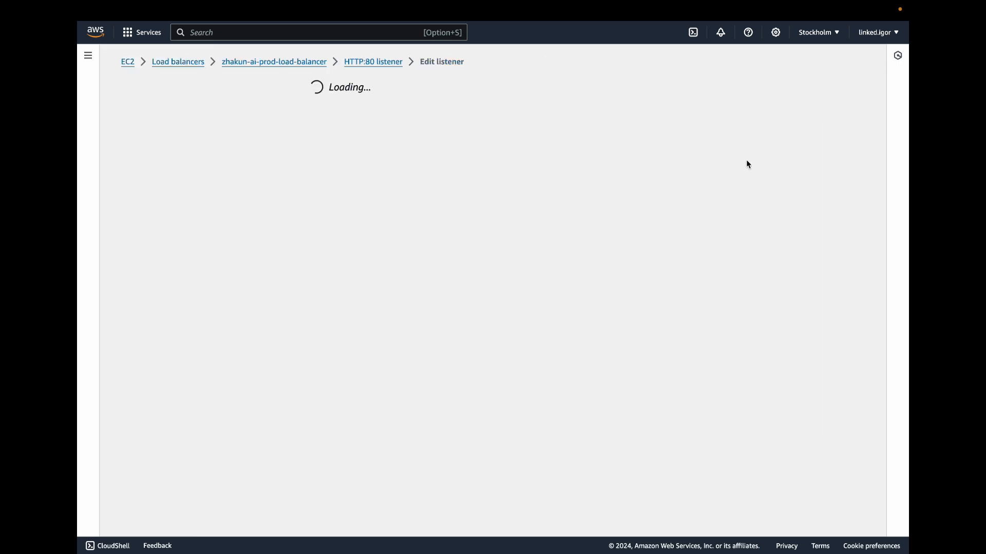
{"action": "left_click", "coordinate": [231, 440]}
{"action": "left_click", "coordinate": [287, 437]}
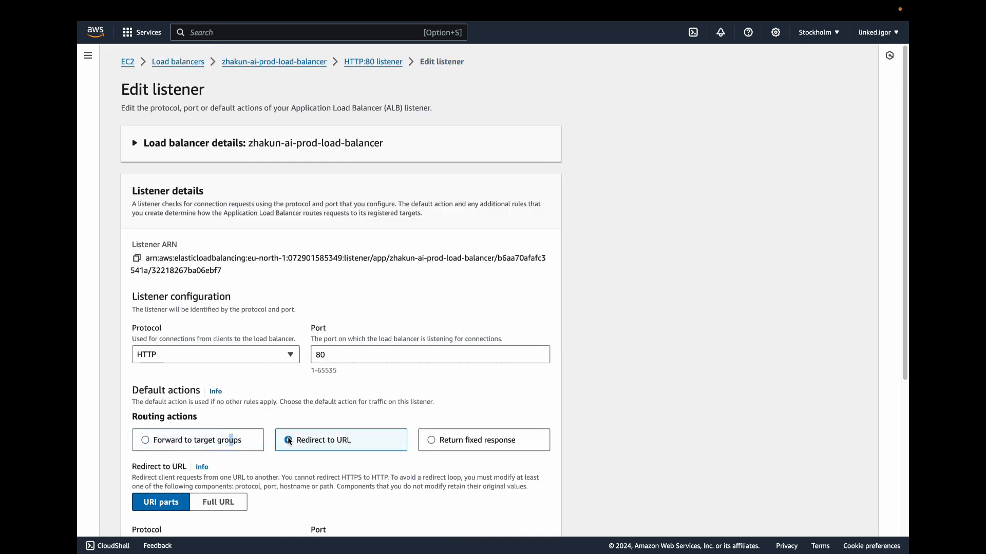
Step: Define the redirect by URI parts to HTTPS port 443 with status code 301 - Permanently moved, and save the listener
{"action": "scroll", "coordinate": [277, 410], "scroll_direction": "down", "scroll_amount": 3}
{"action": "left_click", "coordinate": [218, 367]}
{"action": "left_click", "coordinate": [161, 367]}
{"action": "left_click", "coordinate": [194, 421]}
{"action": "left_click", "coordinate": [203, 473]}
{"action": "scroll", "coordinate": [238, 451], "scroll_direction": "down", "scroll_amount": 2}
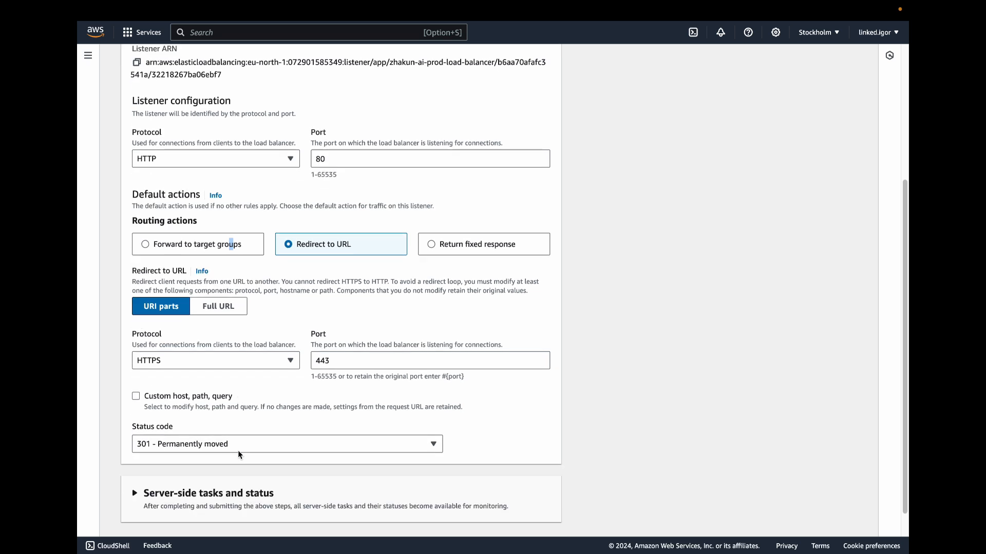
{"action": "left_click", "coordinate": [229, 416]}
{"action": "left_click", "coordinate": [229, 419]}
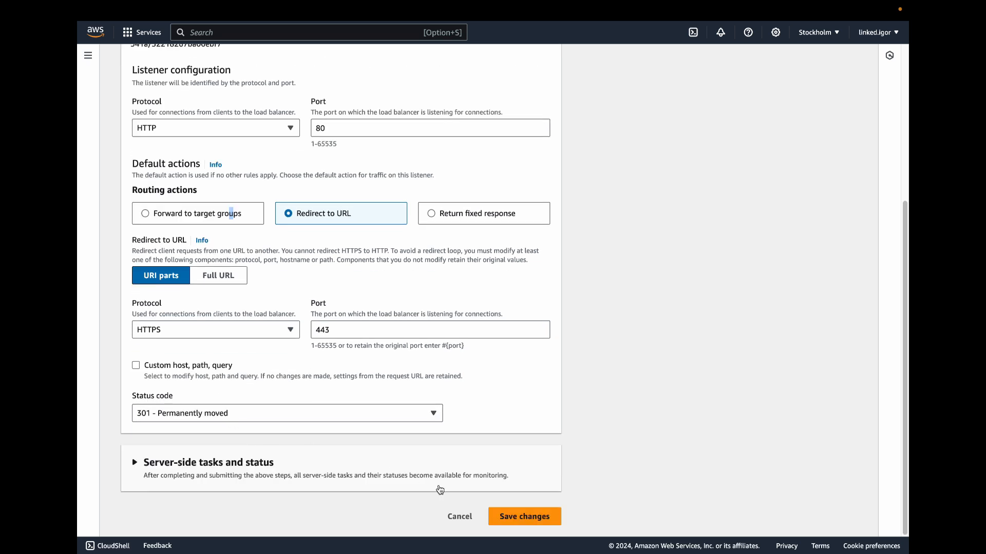
{"action": "left_click", "coordinate": [507, 519]}
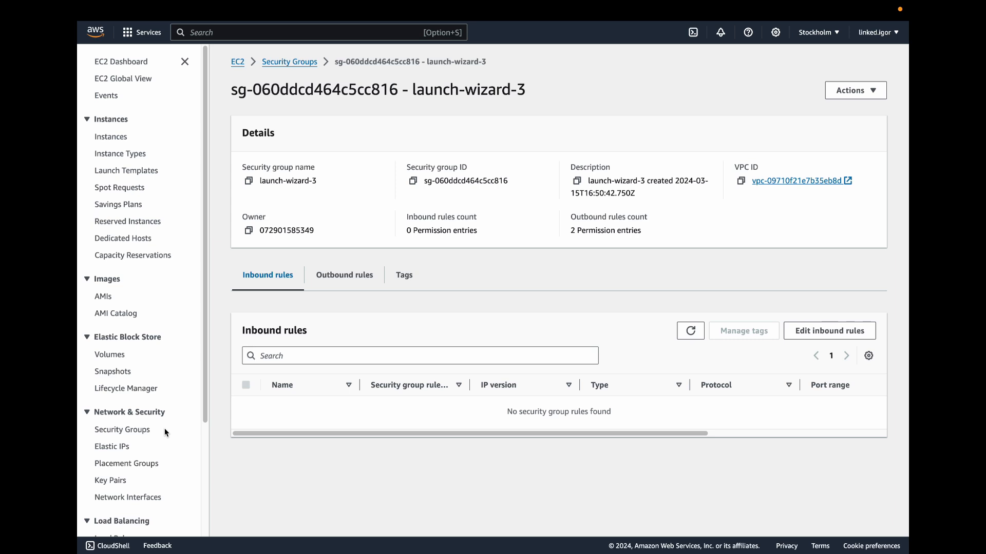
Step: Add an HTTP and an HTTPS inbound rule to the launch-wizard-3 security group
{"action": "left_click_drag", "start_coordinate": [95, 430], "coordinate": [147, 433]}
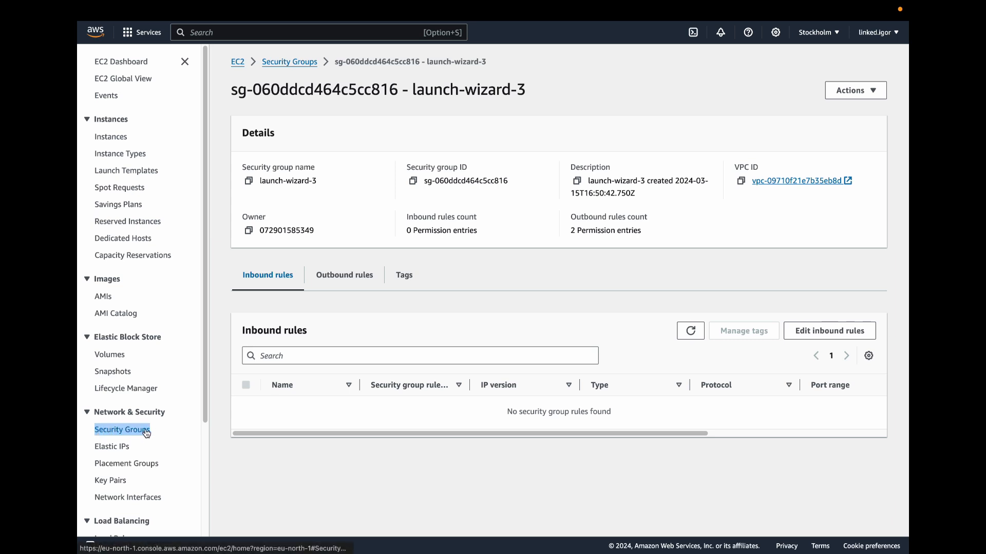
{"action": "left_click", "coordinate": [794, 333]}
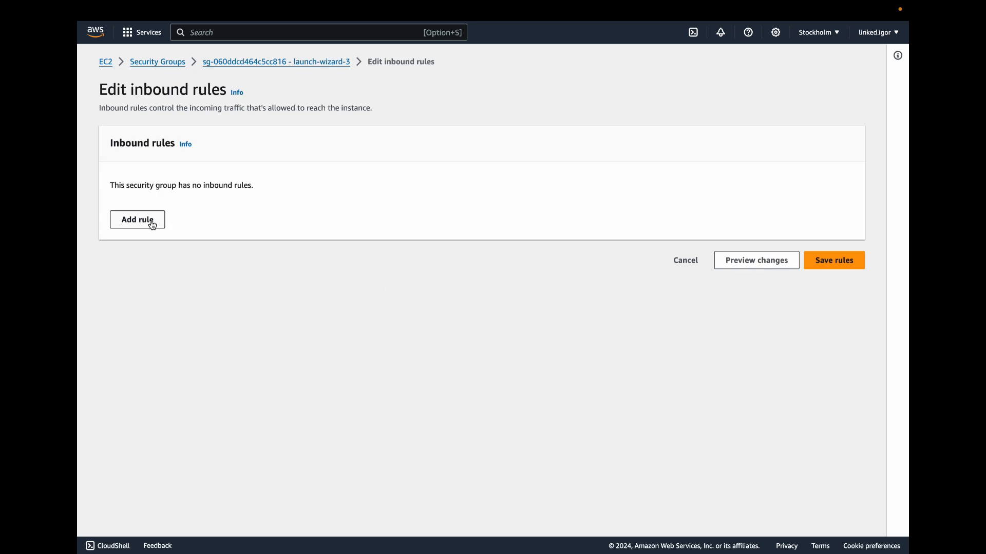
{"action": "left_click", "coordinate": [141, 221]}
{"action": "left_click", "coordinate": [290, 218]}
{"action": "type", "text": "h"}
{"action": "left_click", "coordinate": [253, 272]}
{"action": "left_click", "coordinate": [137, 248]}
{"action": "left_click", "coordinate": [290, 240]}
{"action": "type", "text": "ht"}
{"action": "left_click", "coordinate": [256, 295]}
Step: Set the source of both the HTTP and HTTPS rules to 0.0.0.0/0 and save the inbound rules
{"action": "left_click", "coordinate": [605, 218]}
{"action": "left_click", "coordinate": [600, 259]}
{"action": "left_click", "coordinate": [605, 264]}
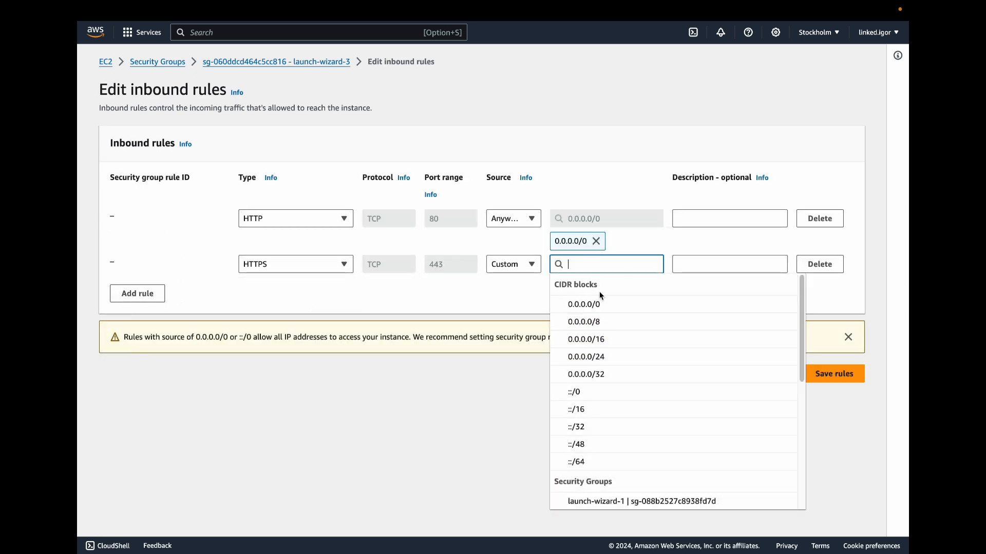
{"action": "left_click", "coordinate": [599, 301]}
{"action": "left_click", "coordinate": [825, 397]}
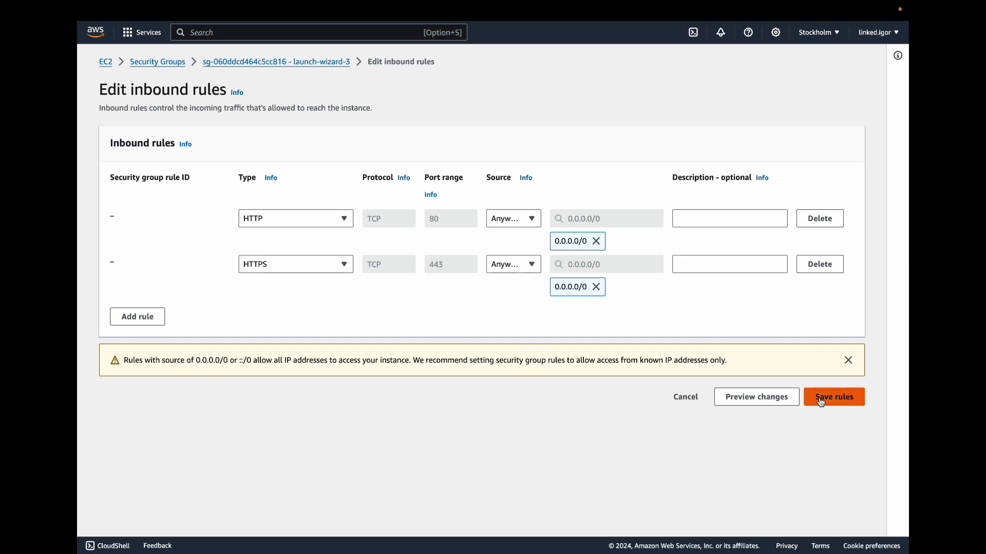
{"action": "left_click_drag", "start_coordinate": [590, 452], "coordinate": [640, 472]}
{"action": "left_click", "coordinate": [639, 472]}
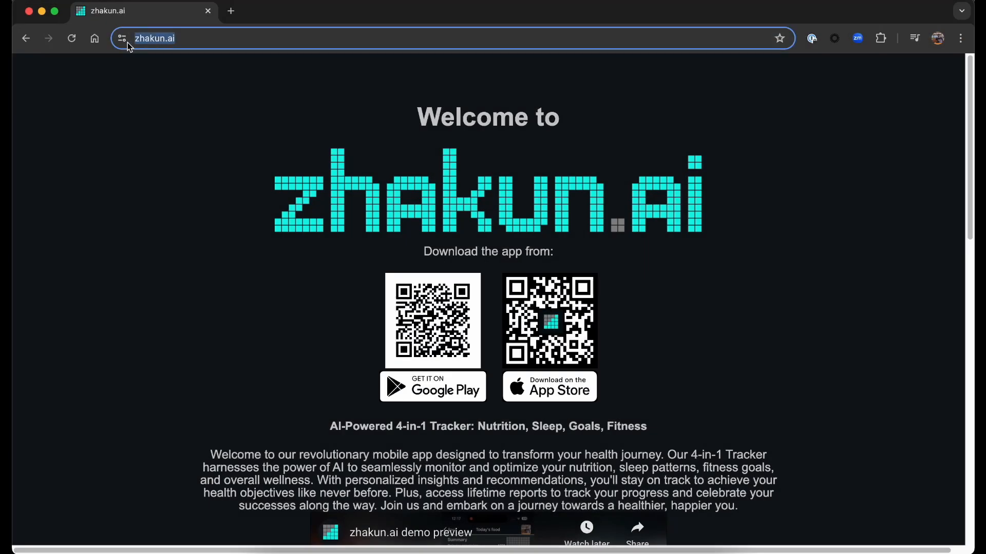
Step: Switch to the zhakun.ai website in the browser and view its connection security details
{"action": "left_click", "coordinate": [122, 40]}
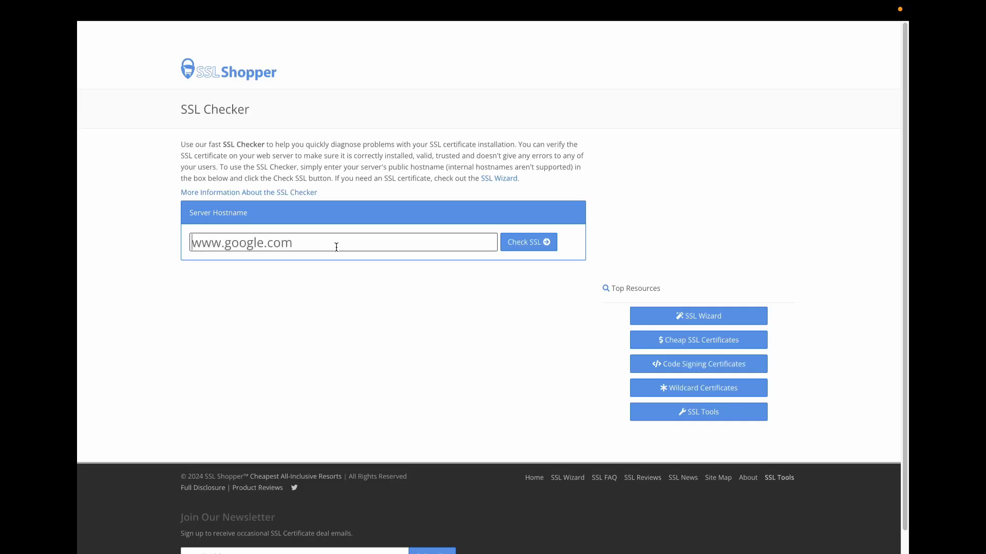
Step: Check the hostname zhakun.ai in SSL Shopper's SSL Checker and examine its certificate chain
{"action": "type", "text": "zhakun.a"}
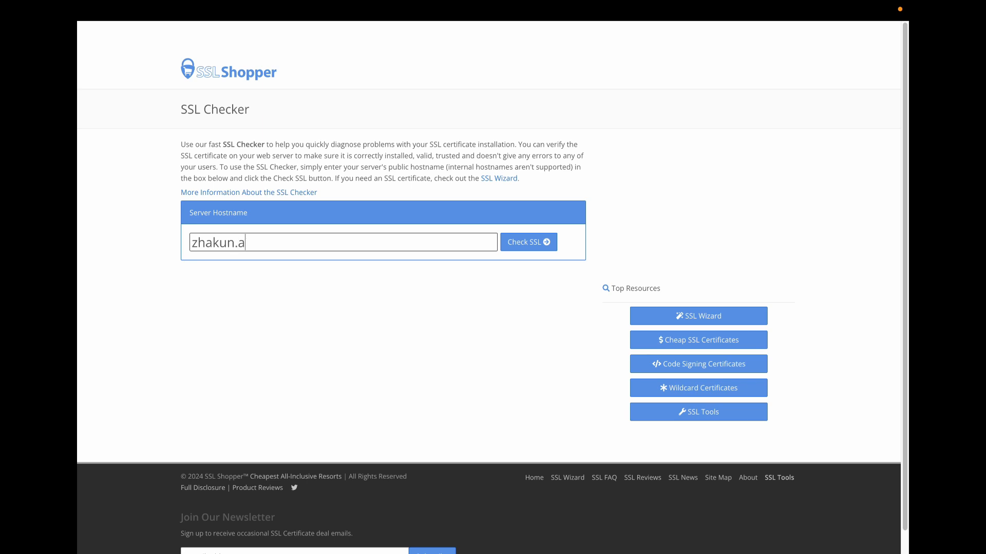
{"action": "left_click", "coordinate": [534, 243]}
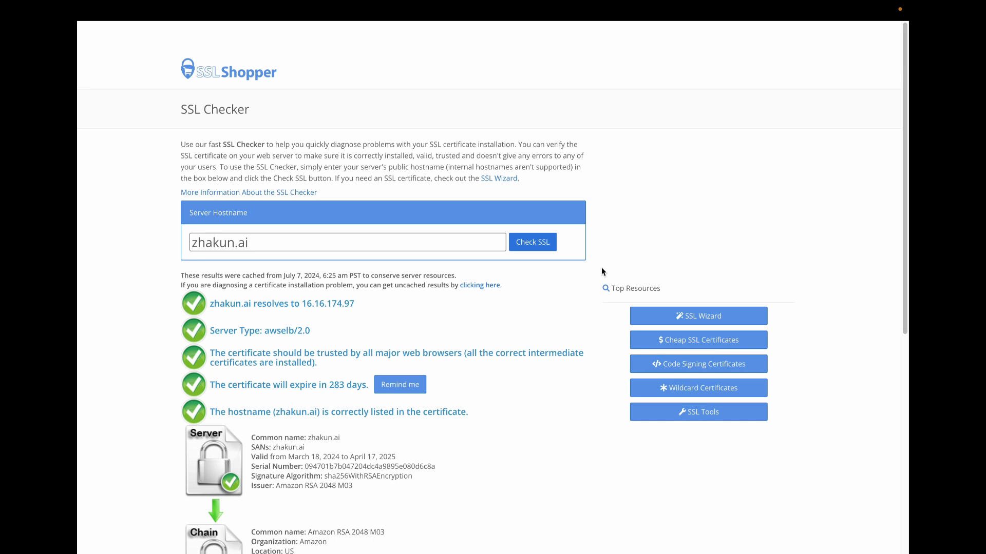
{"action": "scroll", "coordinate": [602, 272], "scroll_direction": "down", "scroll_amount": 5}
{"action": "scroll", "coordinate": [602, 270], "scroll_direction": "down", "scroll_amount": 1}
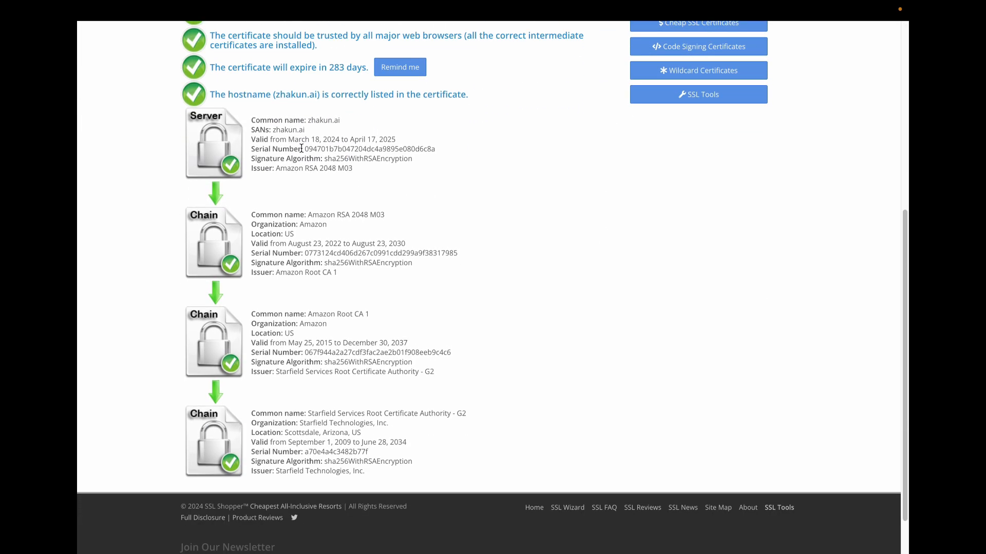
{"action": "left_click_drag", "start_coordinate": [257, 119], "coordinate": [386, 437]}
{"action": "left_click", "coordinate": [386, 437]}
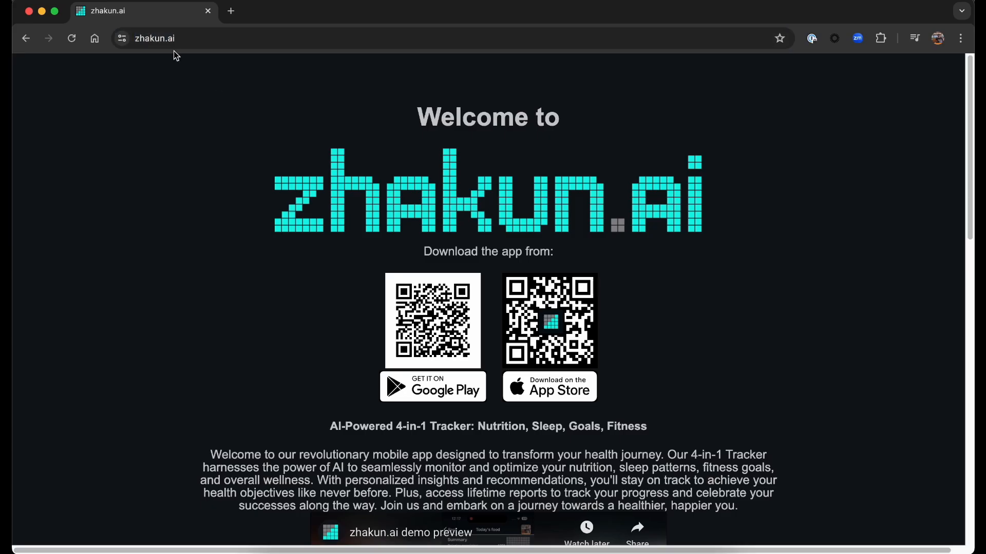
Step: Return to the zhakun.ai website, inspect its connection security information and open the certificate details
{"action": "left_click", "coordinate": [121, 39]}
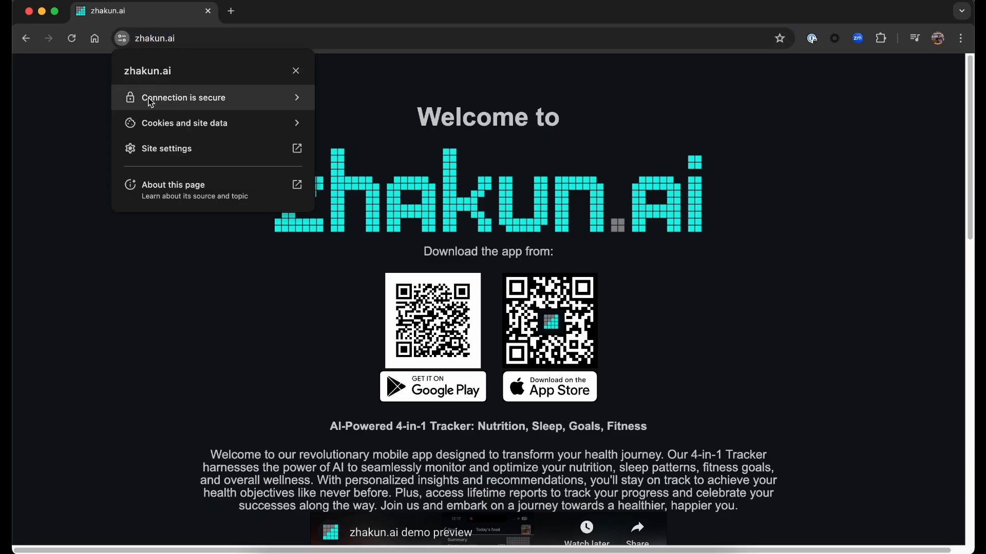
{"action": "left_click", "coordinate": [169, 105]}
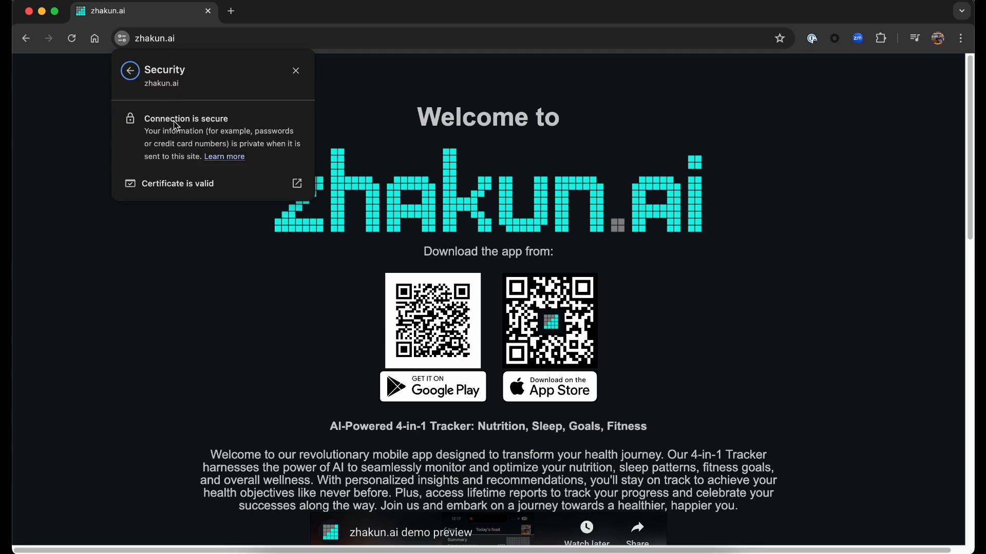
{"action": "left_click", "coordinate": [180, 185]}
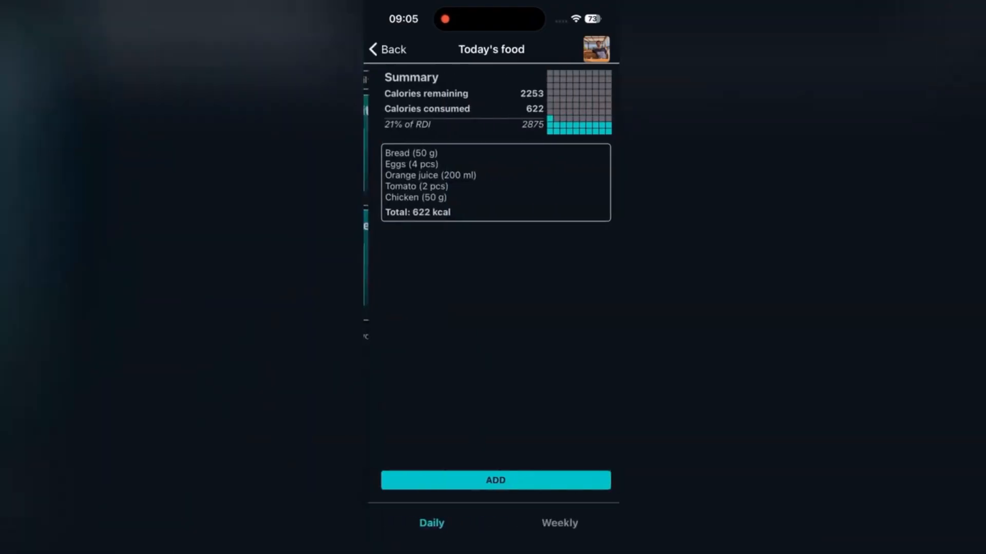
Step: In the zhakun.ai mobile app, add Pizza with an amount of 200 g to Today's food and switch to photo entry
{"action": "type", "text": "Pizza"}
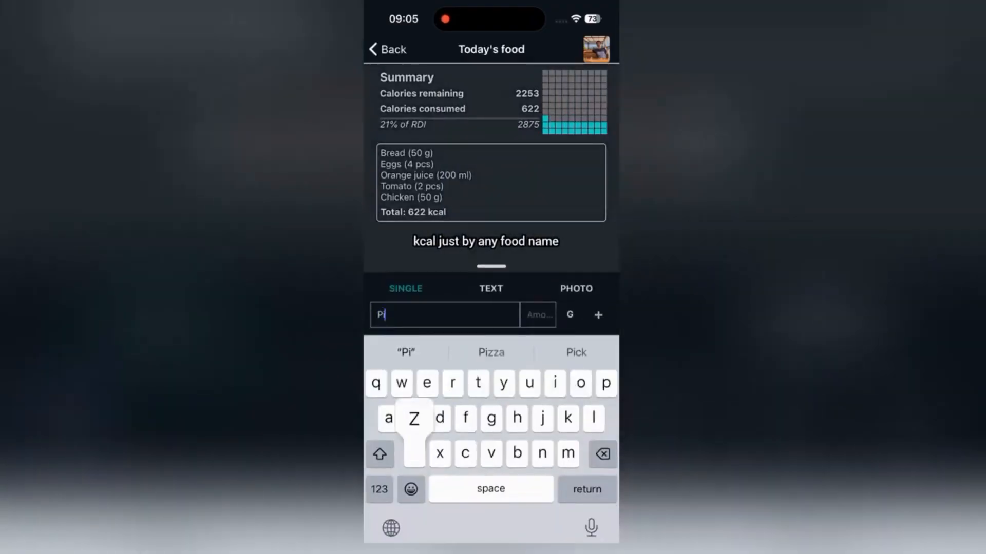
{"action": "left_click", "coordinate": [538, 315]}
{"action": "type", "text": "200"}
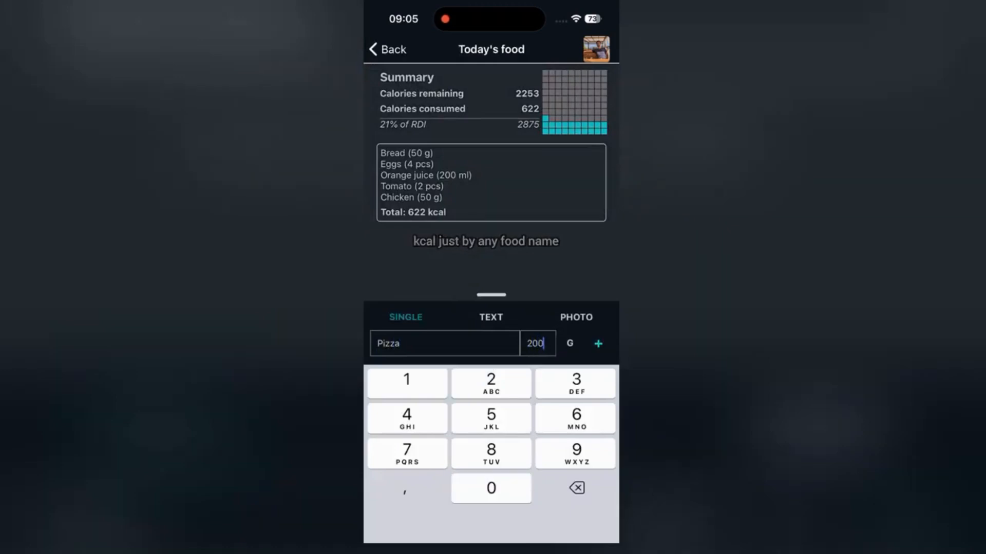
{"action": "left_click", "coordinate": [598, 315]}
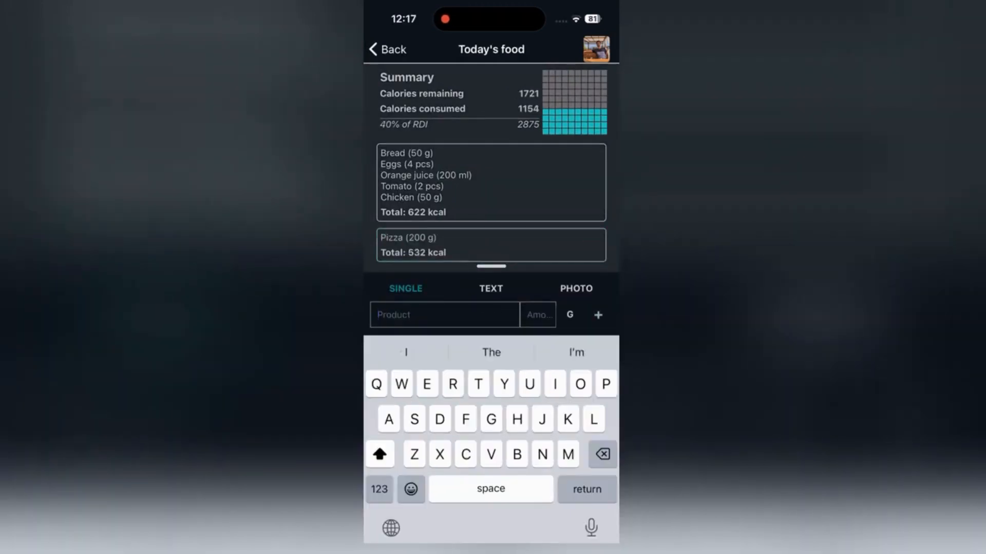
{"action": "left_click", "coordinate": [576, 289]}
Step: Log 9 repeats for the third set of the Push-ups exercise
{"action": "left_click", "coordinate": [491, 444]}
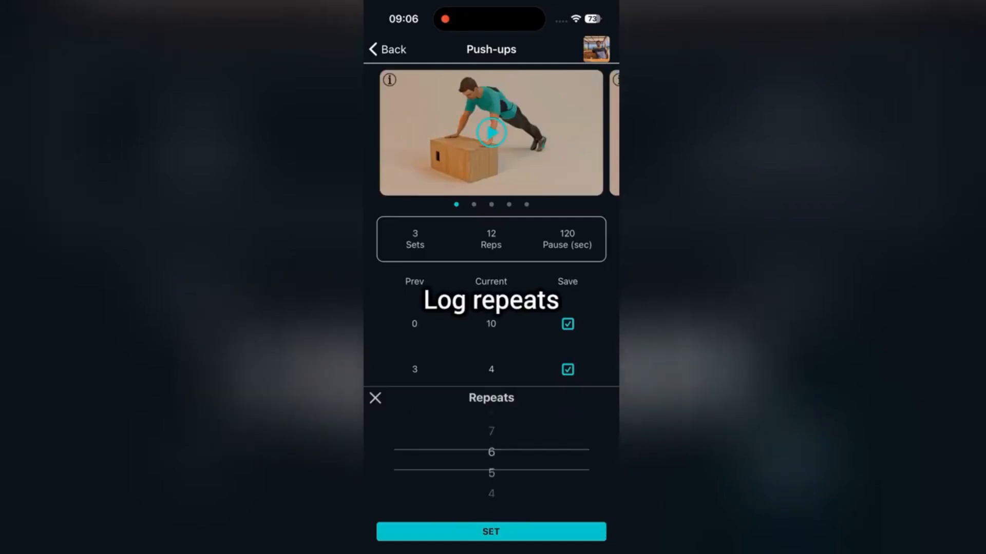
{"action": "left_click", "coordinate": [490, 531]}
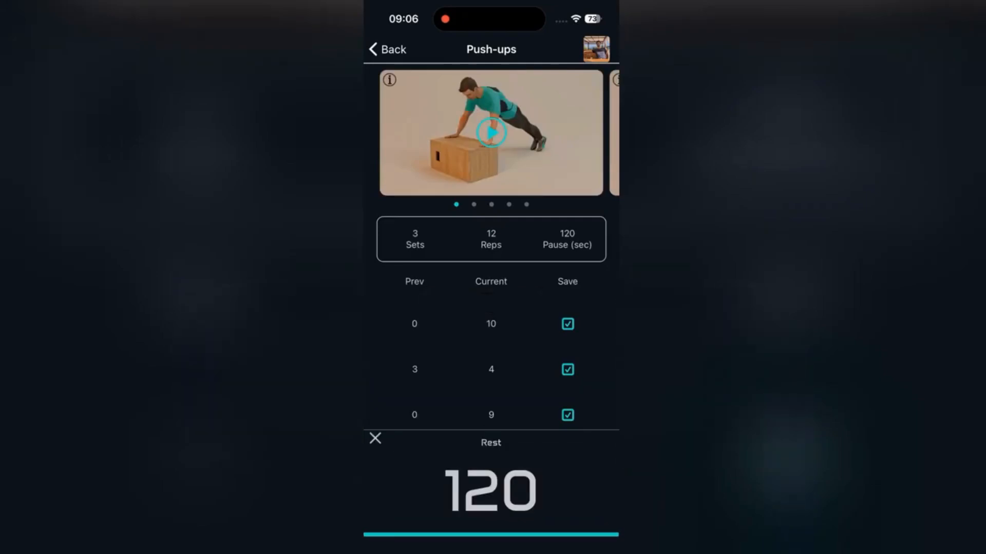